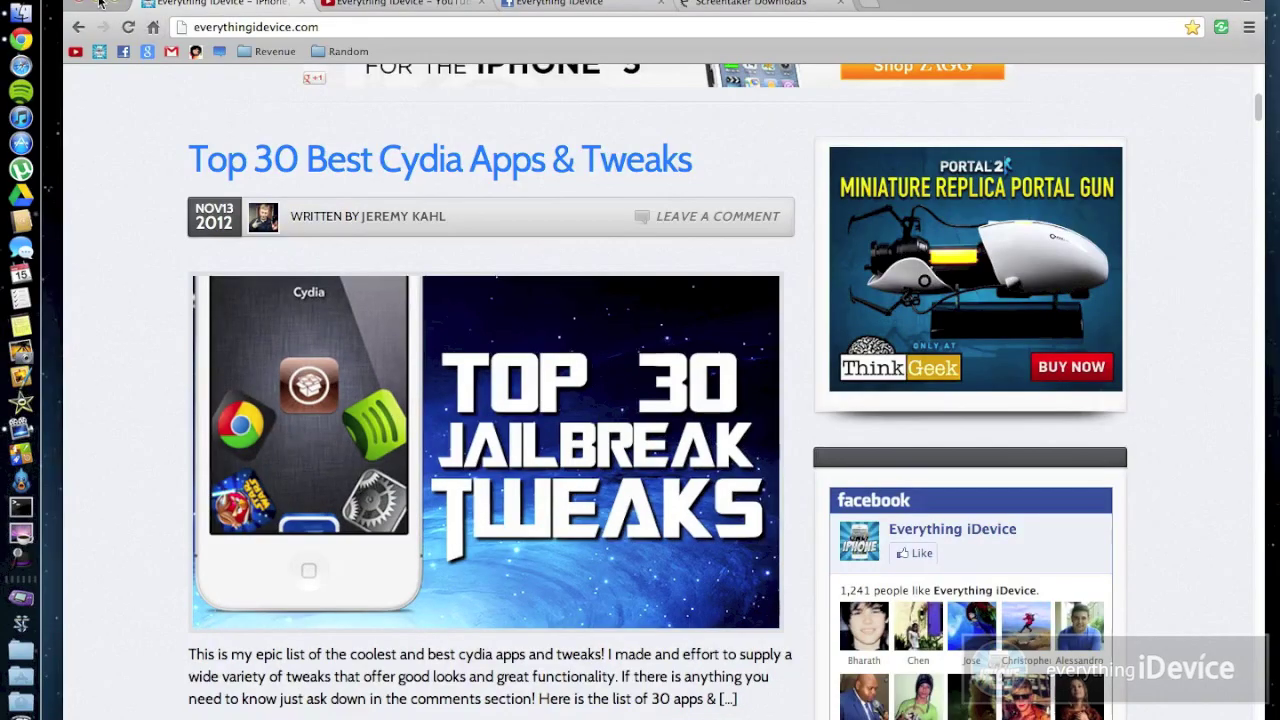
Minimize the browser window, launch Screentaker from the Applications folder and reposition its window
key("super+m")
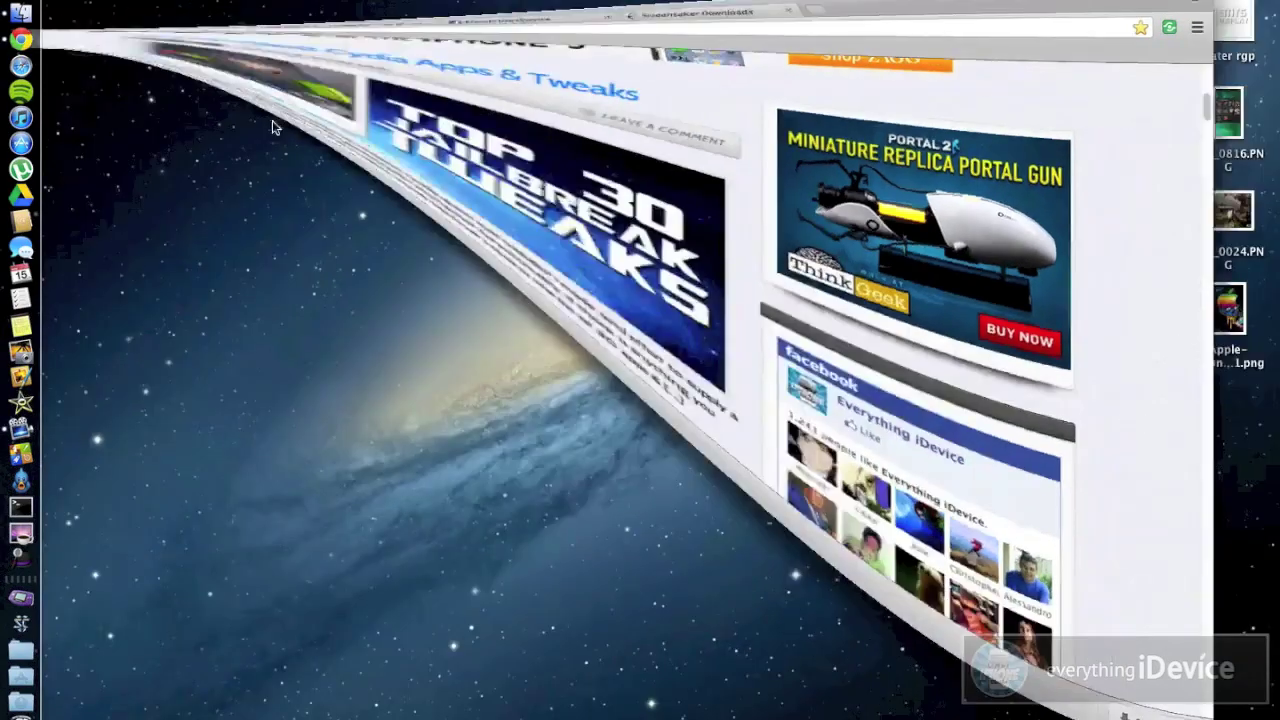
left_click(20, 676)
scroll(447, 665, "down", 10)
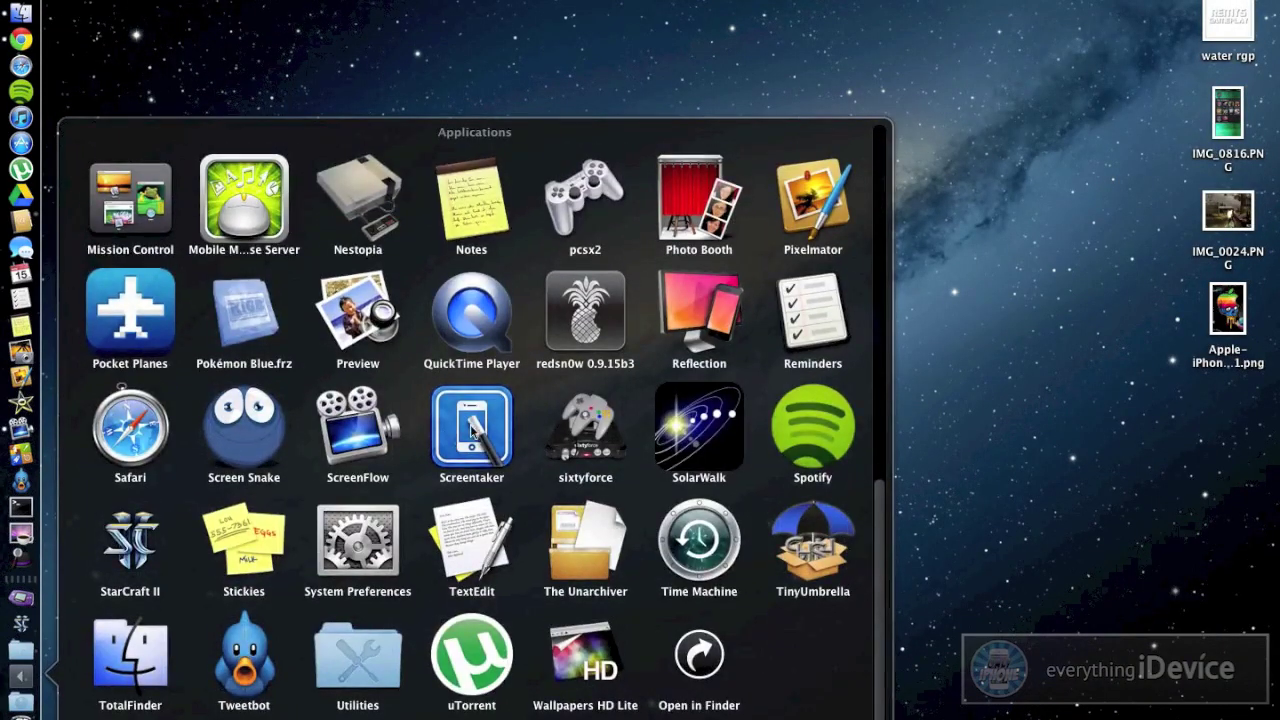
left_click(485, 415)
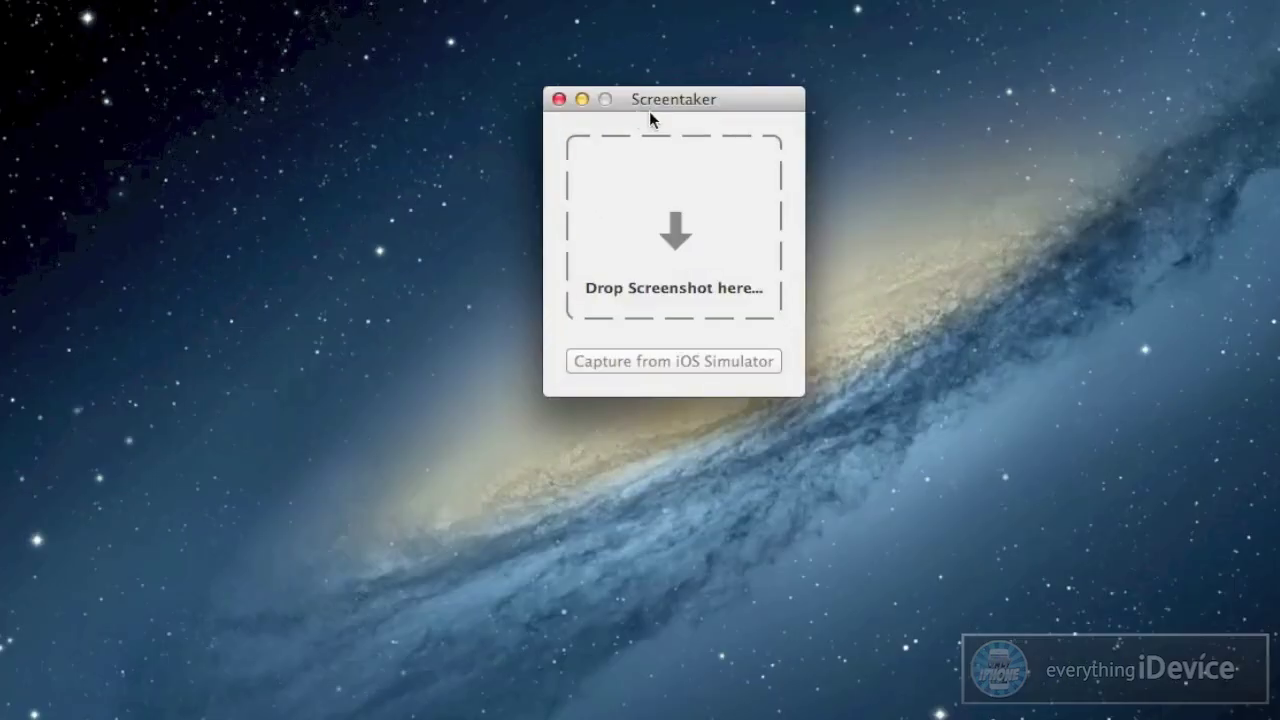
left_click_drag(572, 103, 275, 63)
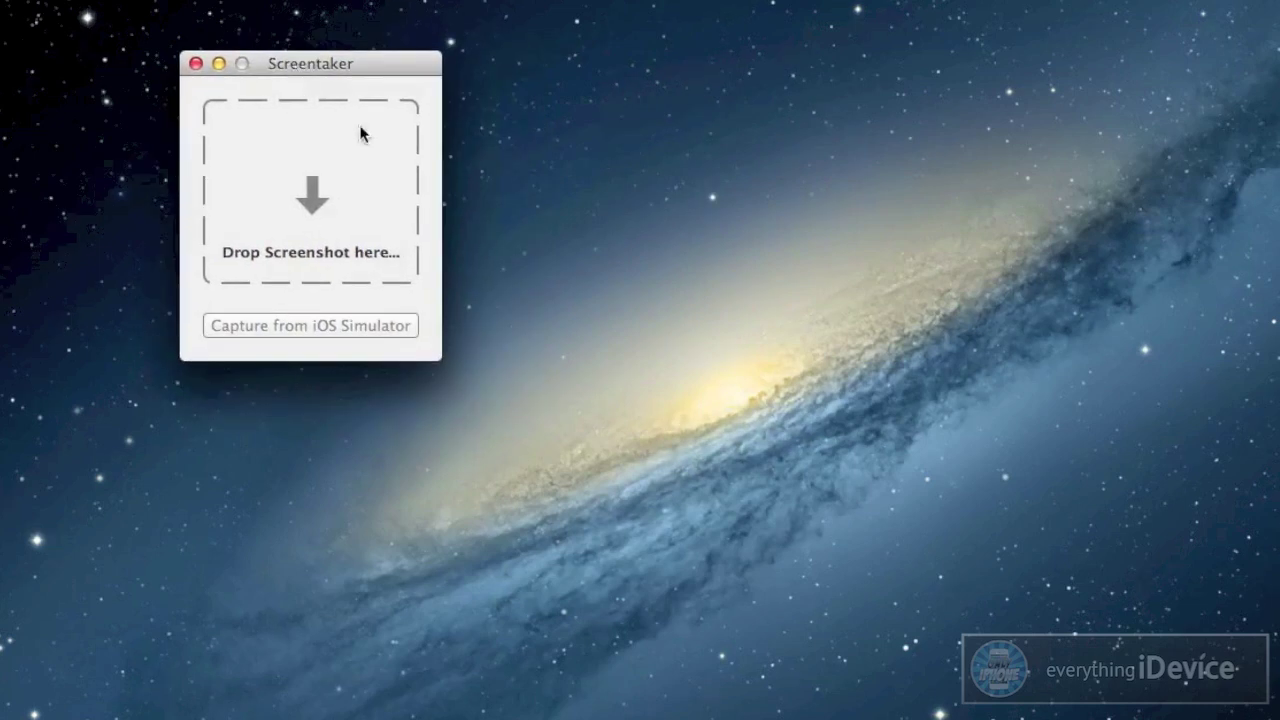
left_click_drag(323, 67, 385, 87)
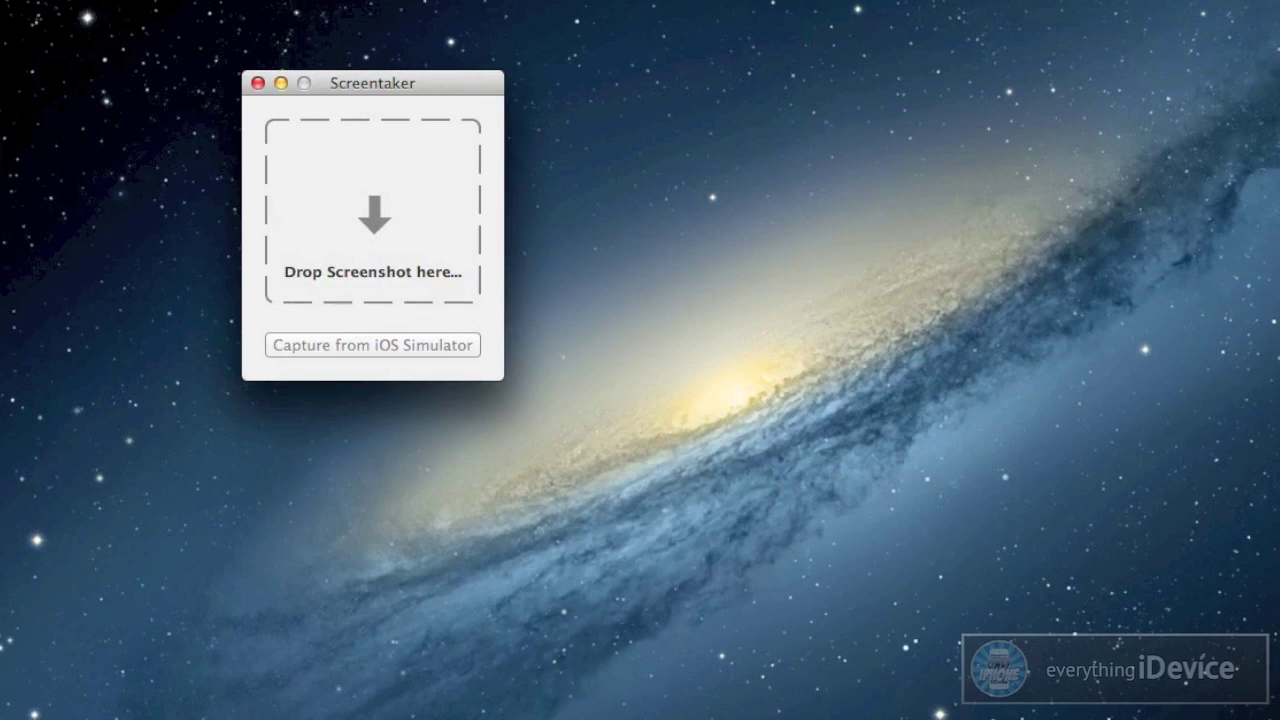
Load IMG_0816.PNG from the desktop into Screentaker and set its device to iPhone (4-Inch)
left_click_drag(1268, 162, 388, 215)
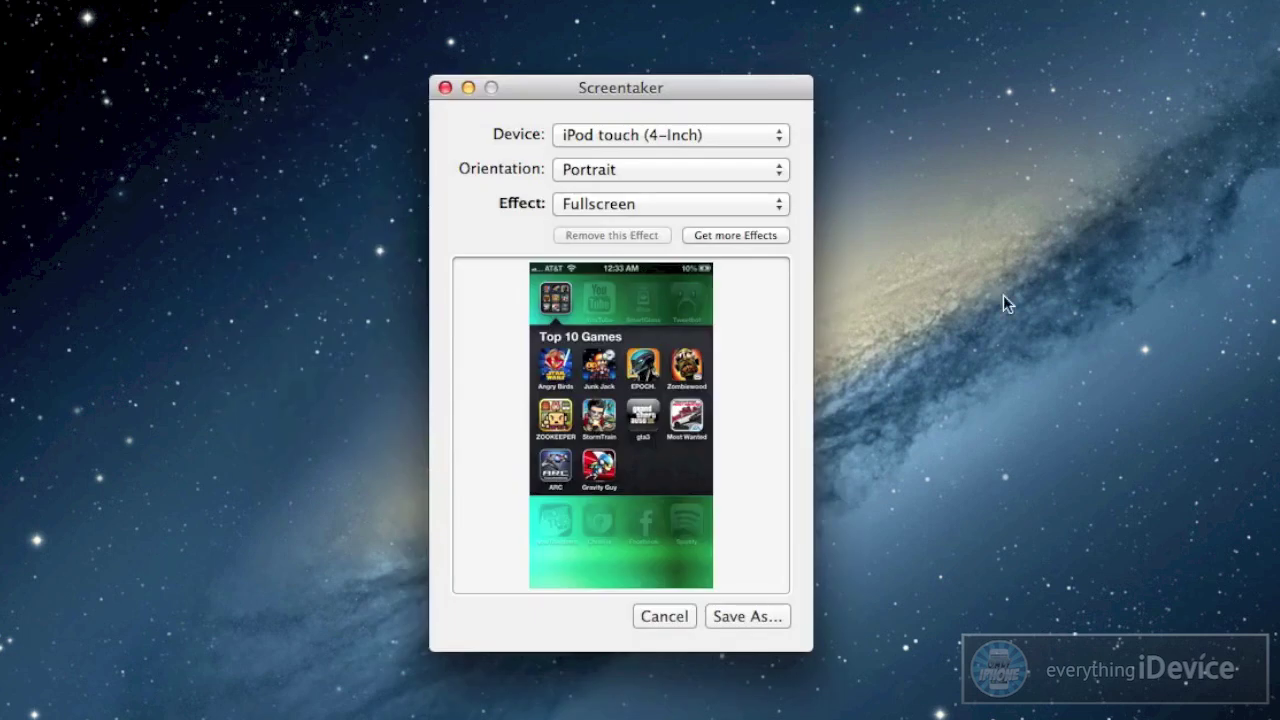
left_click_drag(716, 91, 713, 75)
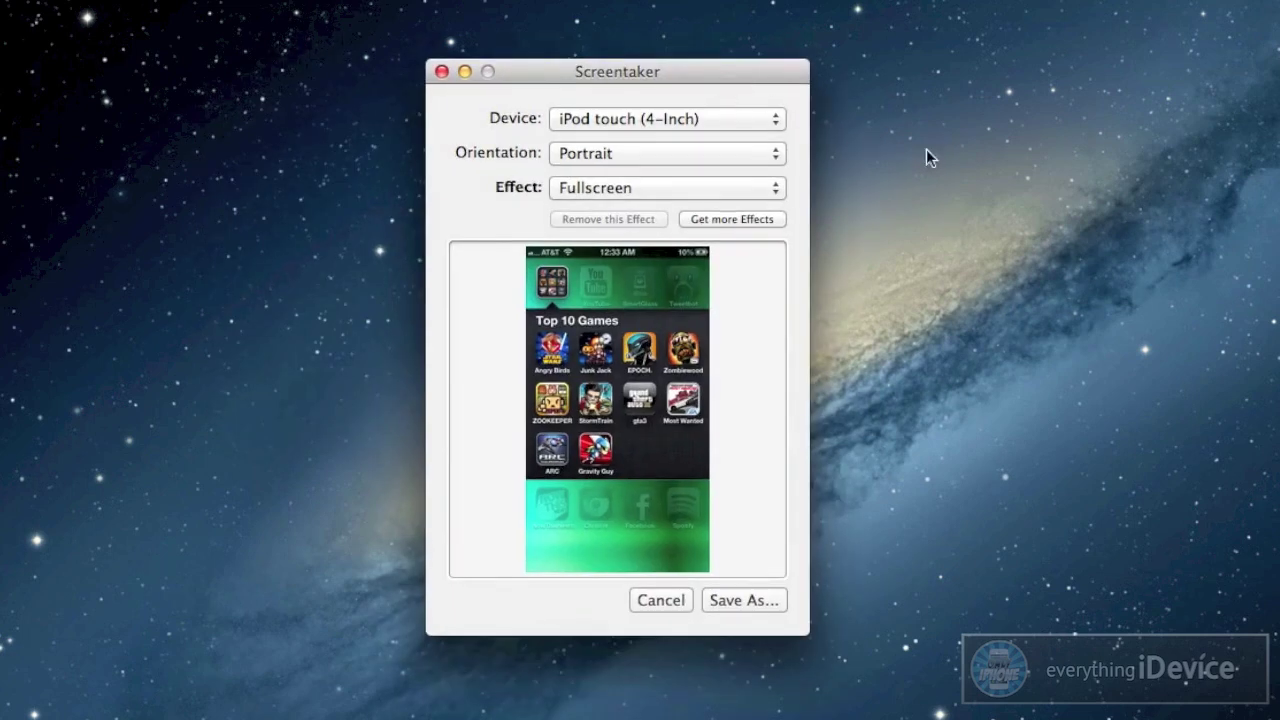
left_click(697, 118)
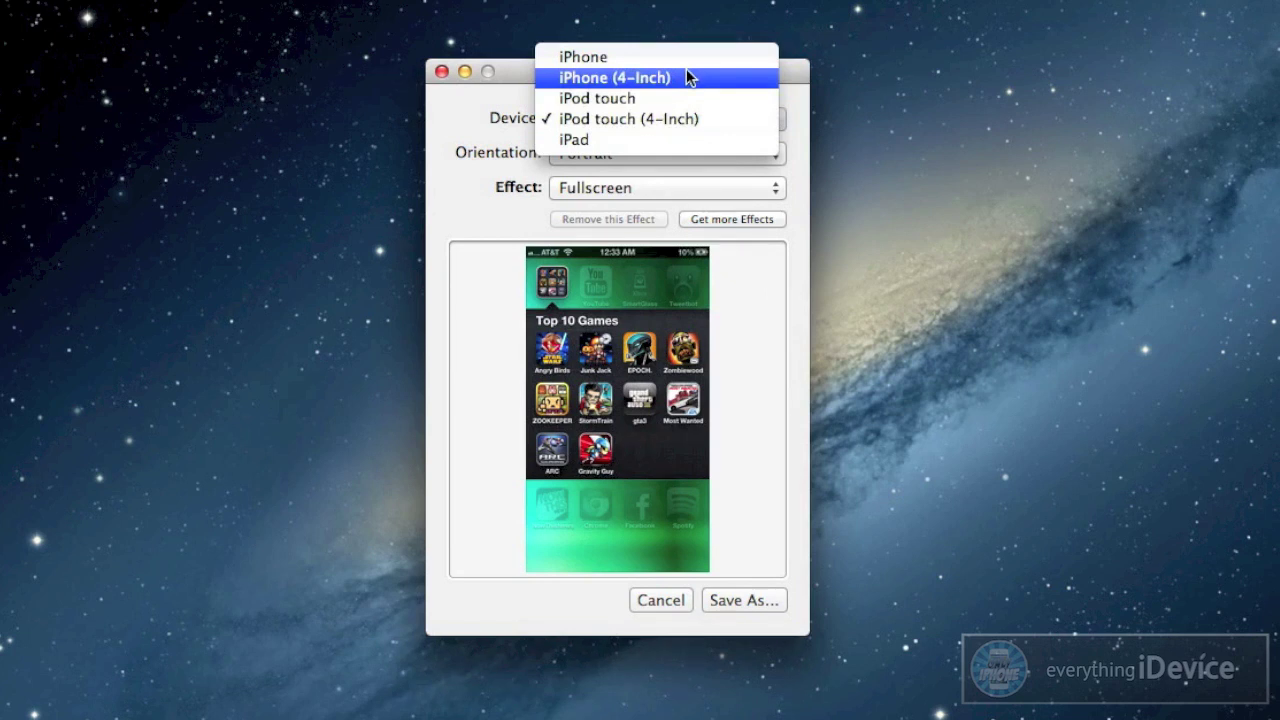
left_click(711, 80)
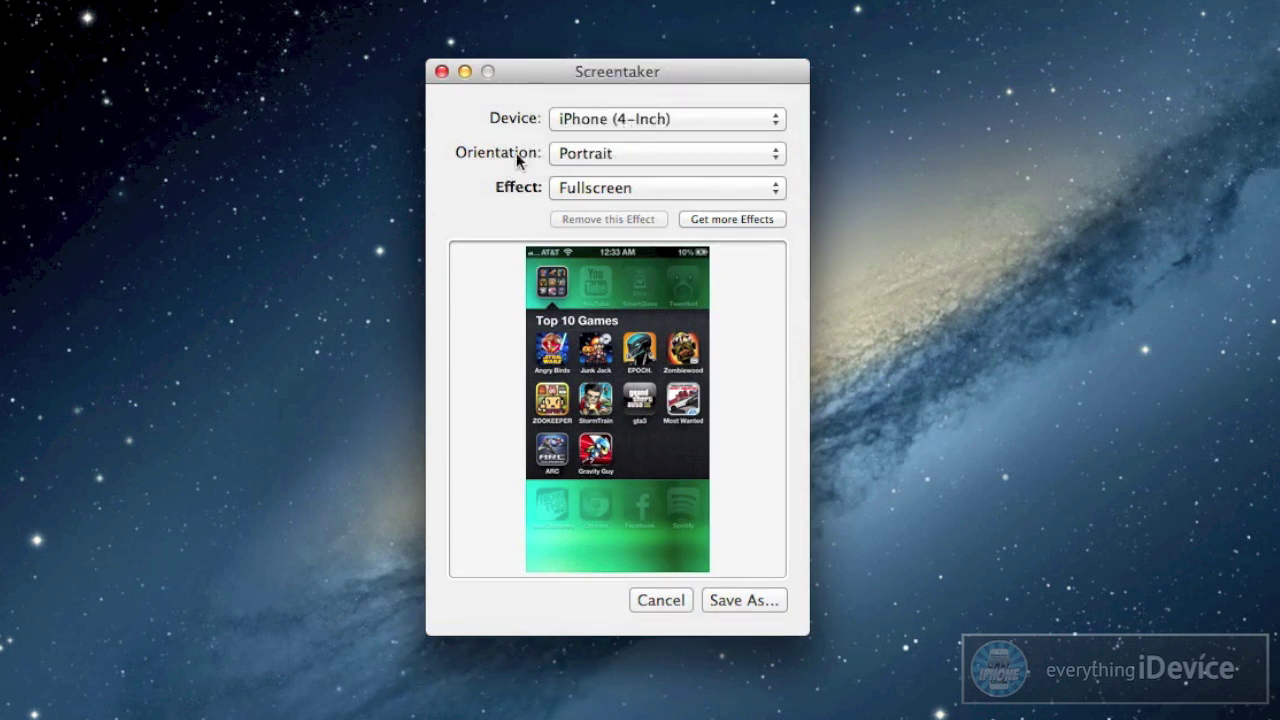
Review the orientation options and apply the No StatusBar effect to the portrait screenshot
left_click(609, 155)
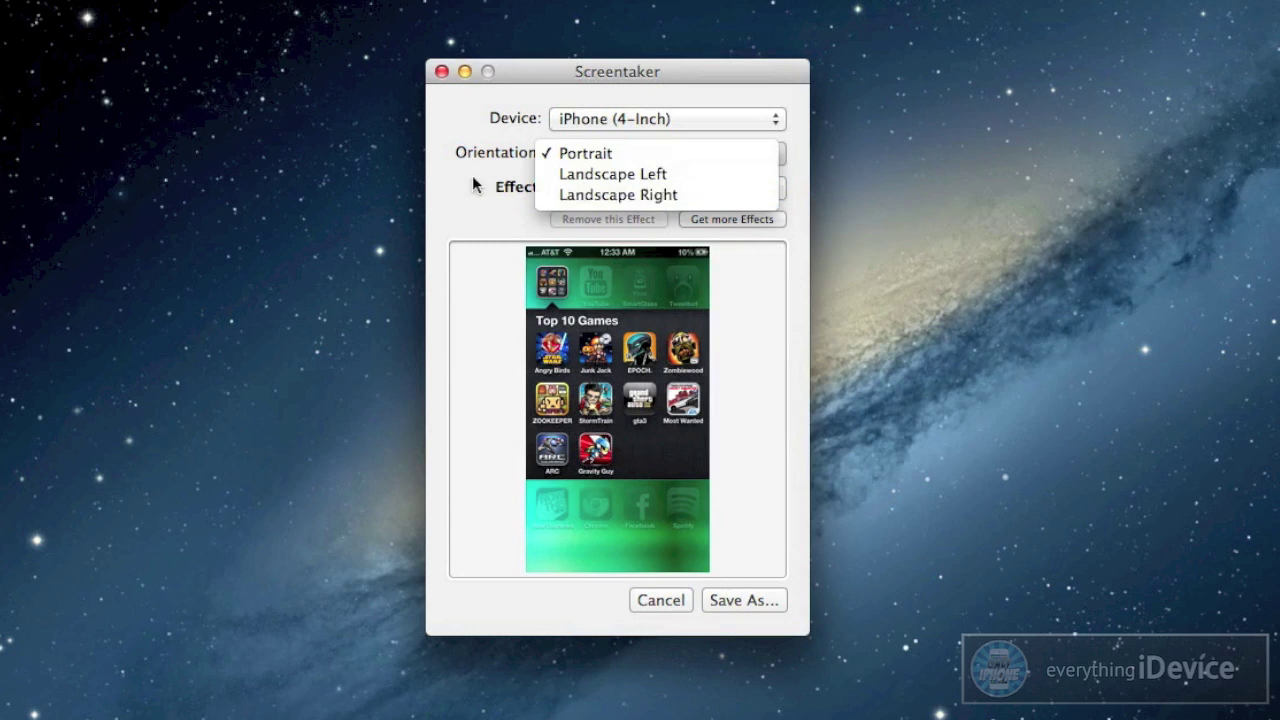
left_click(478, 186)
left_click(647, 188)
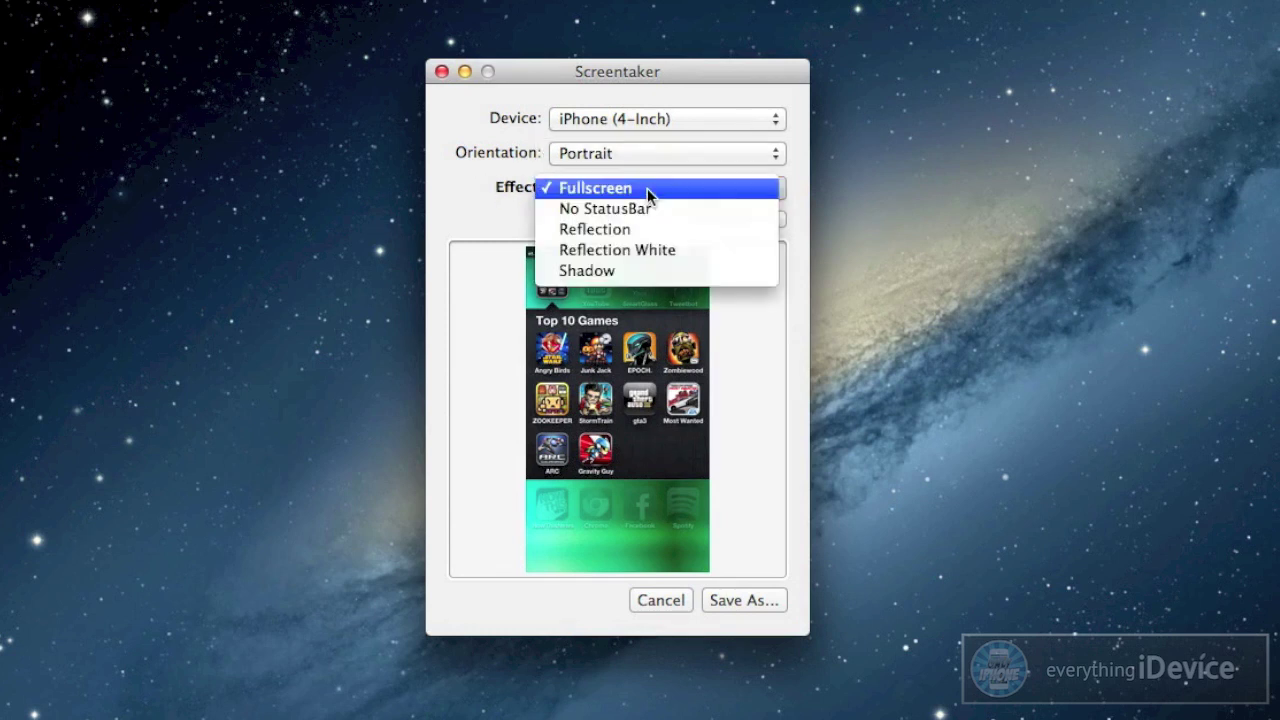
left_click(662, 215)
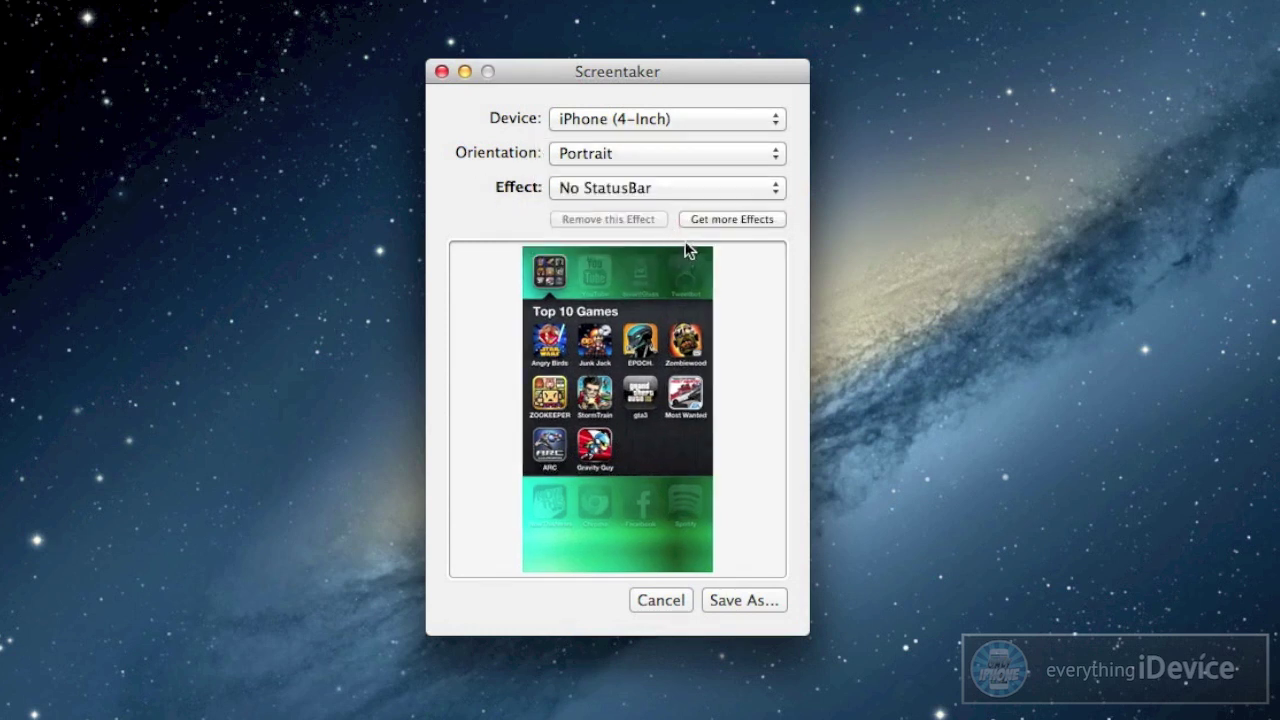
Switch the effect to Reflection and check the save options without saving the image
left_click(616, 196)
left_click(623, 210)
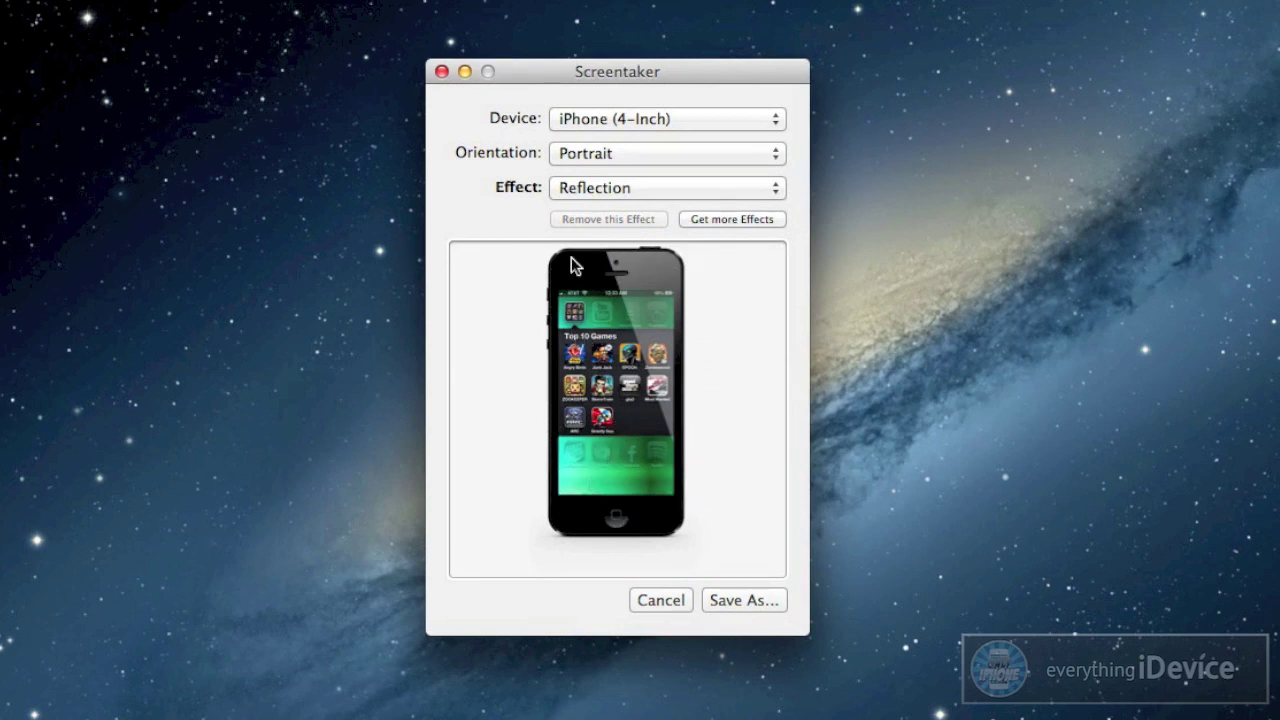
left_click(731, 600)
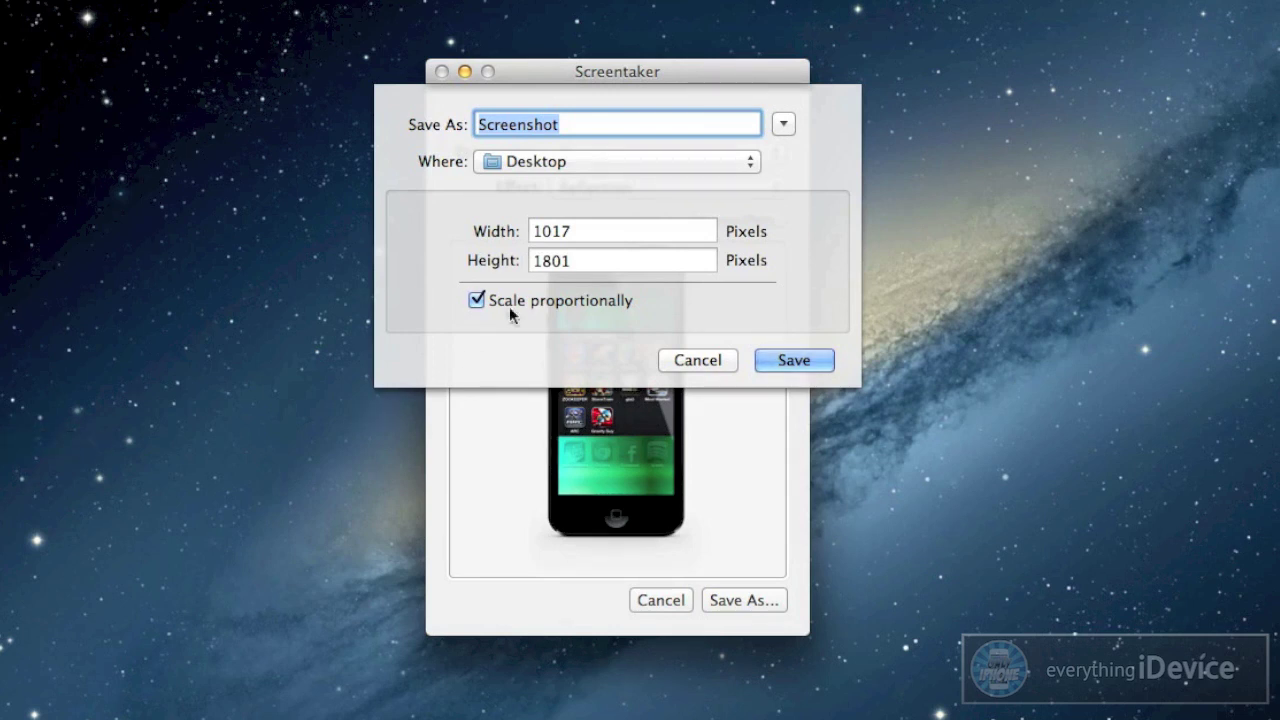
left_click(702, 362)
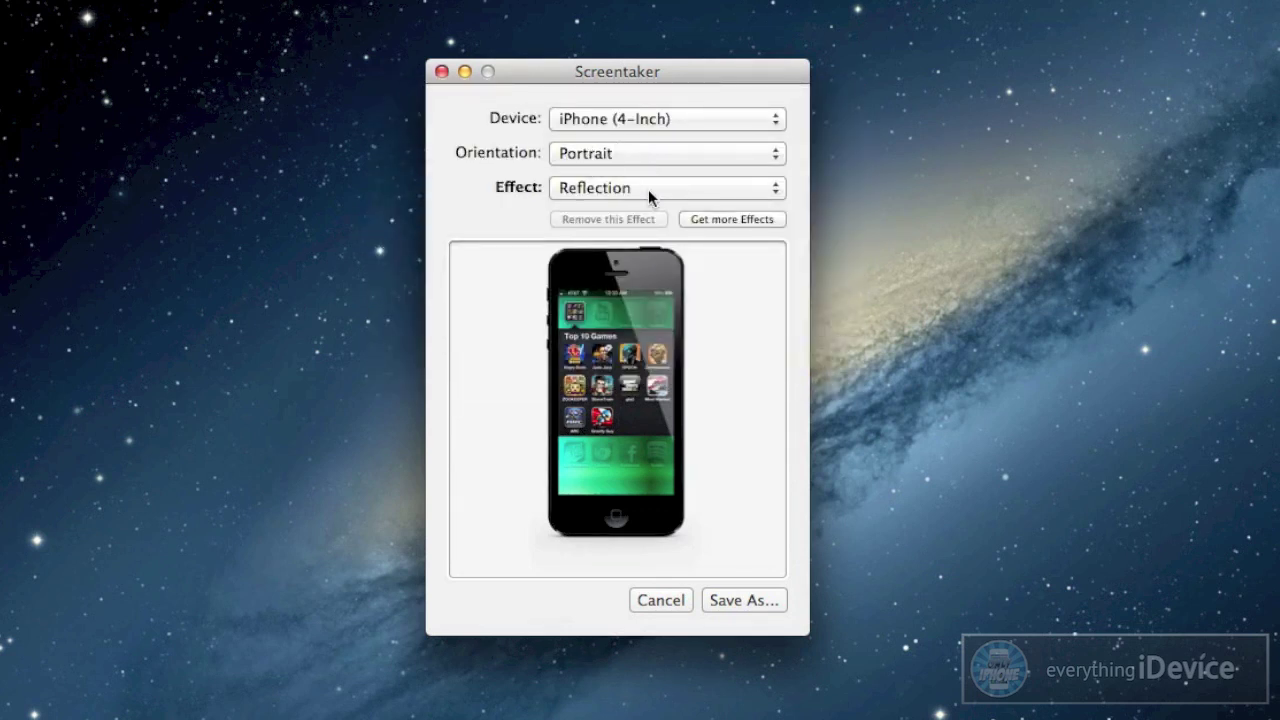
Preview the Reflection White effect on the iPhone screenshot, followed by the Shadow effect
left_click(648, 189)
left_click(651, 208)
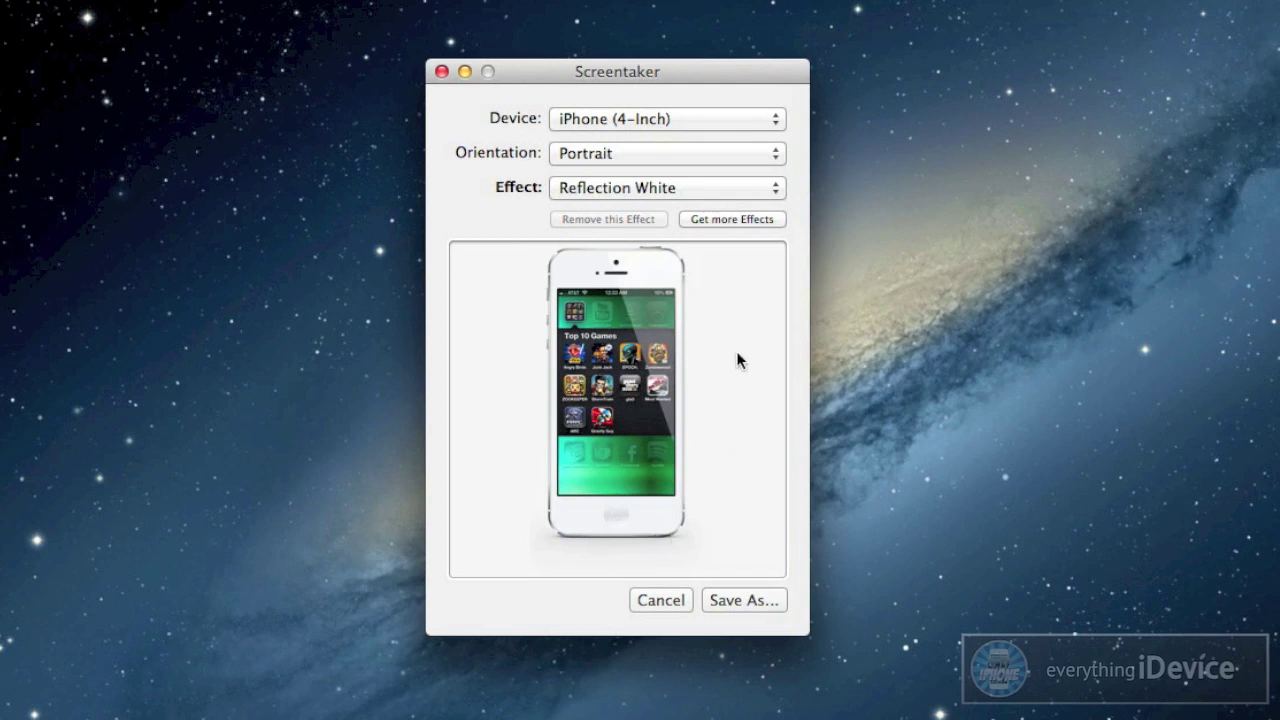
left_click(719, 186)
left_click(685, 205)
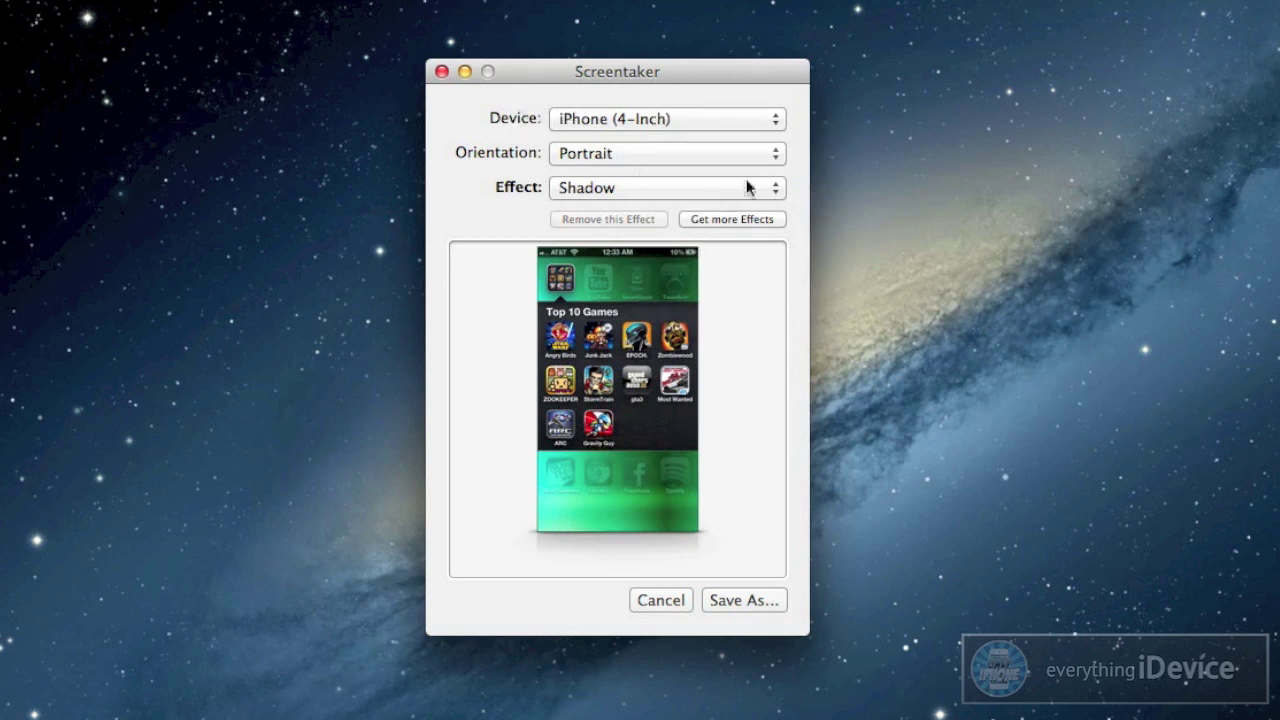
Set the device to iPod touch (4-Inch) and preview the Fullscreen, No StatusBar and Shadow effects
left_click(709, 127)
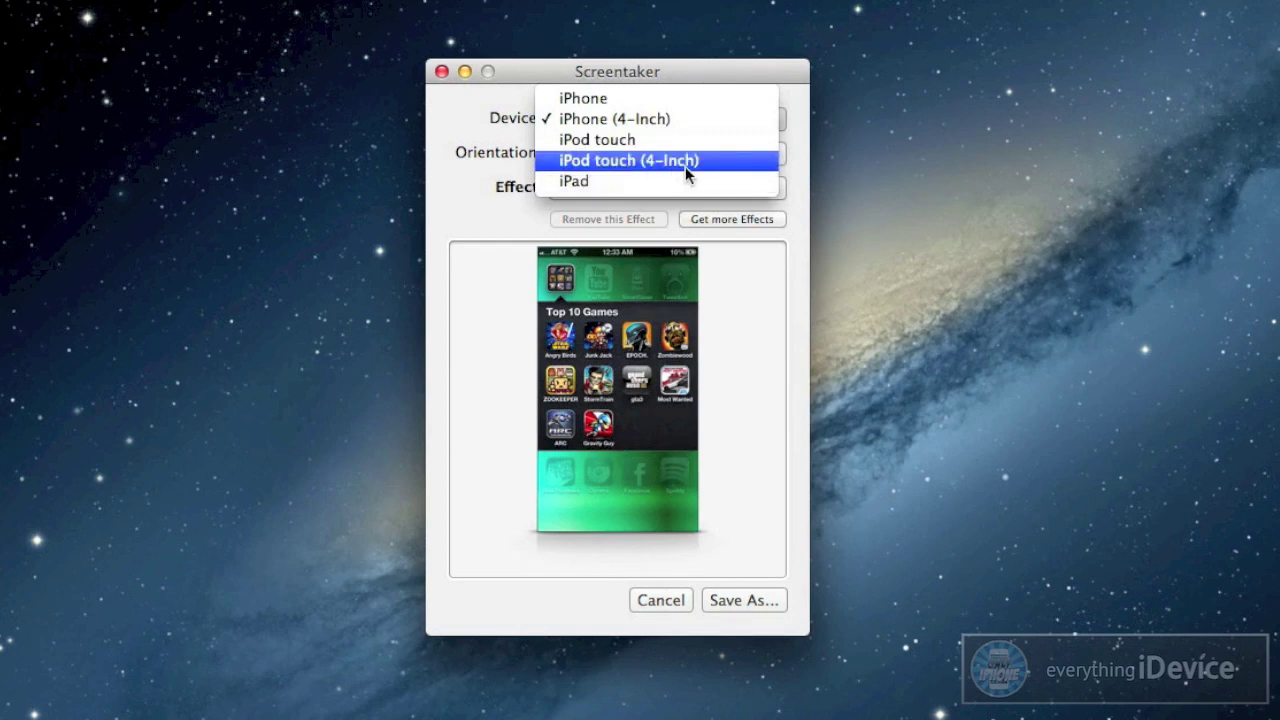
left_click(685, 166)
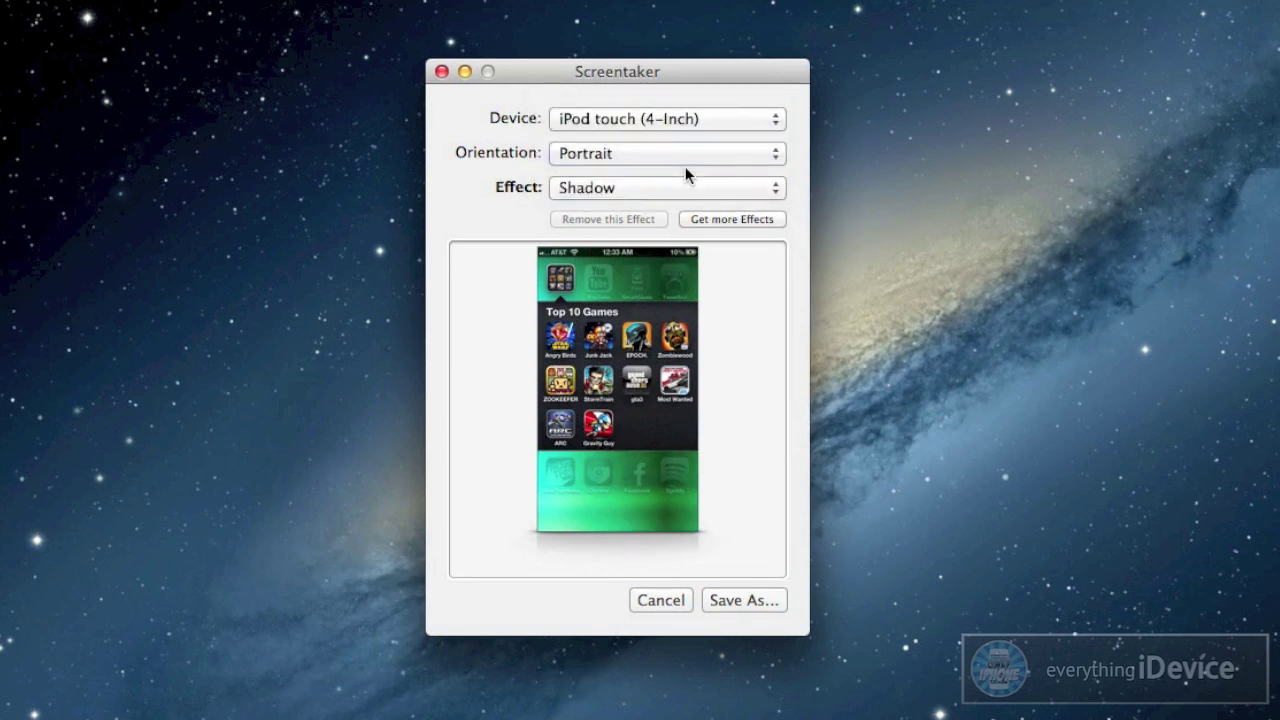
left_click(655, 187)
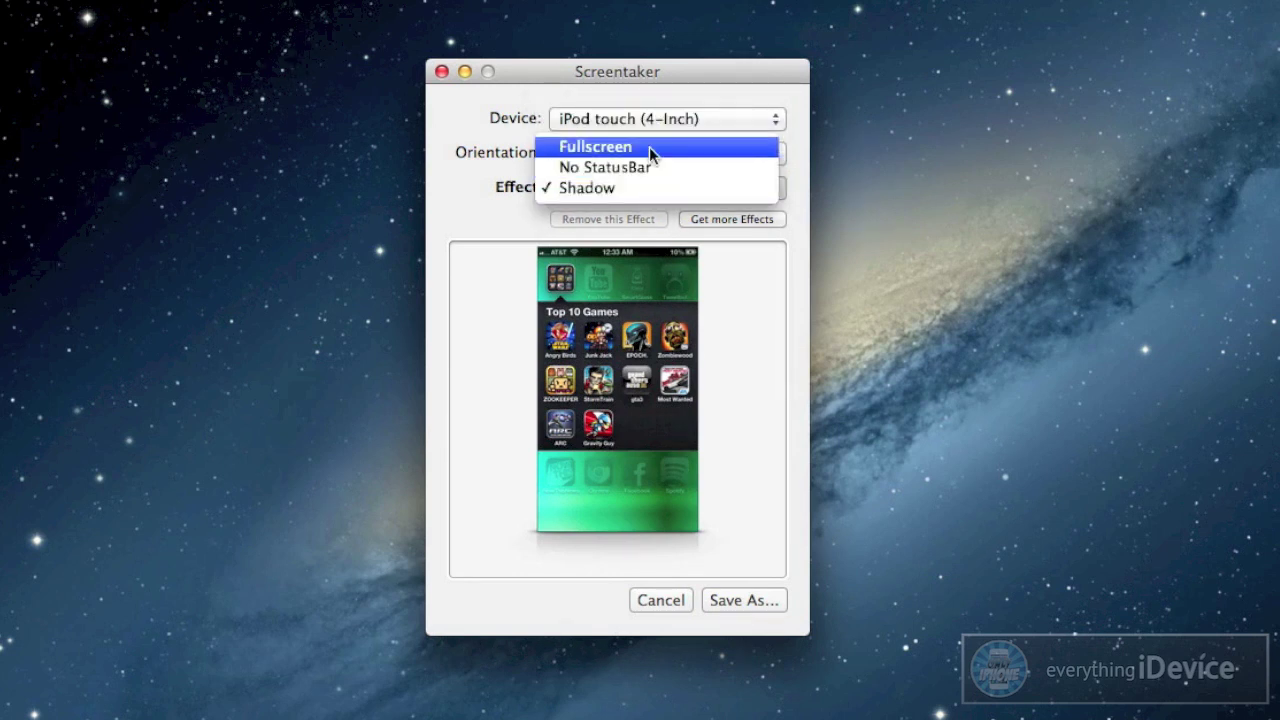
left_click(649, 146)
left_click(655, 188)
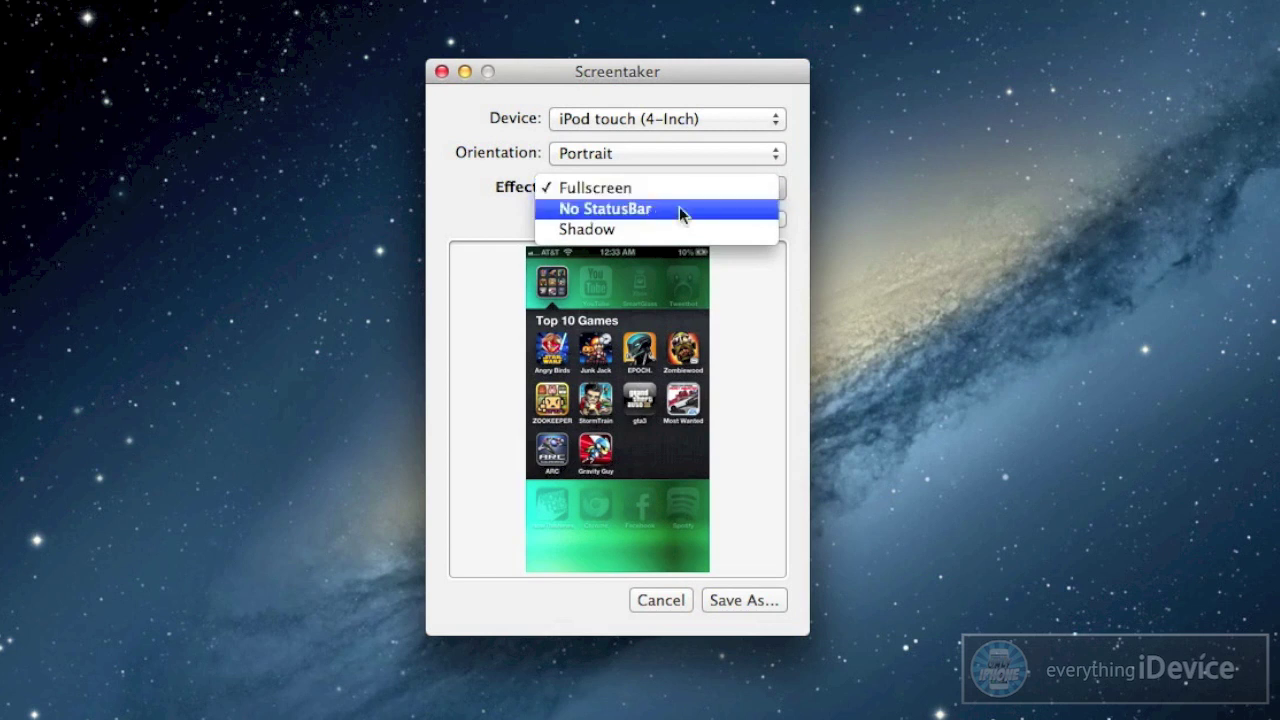
left_click(679, 208)
left_click(666, 186)
left_click(665, 210)
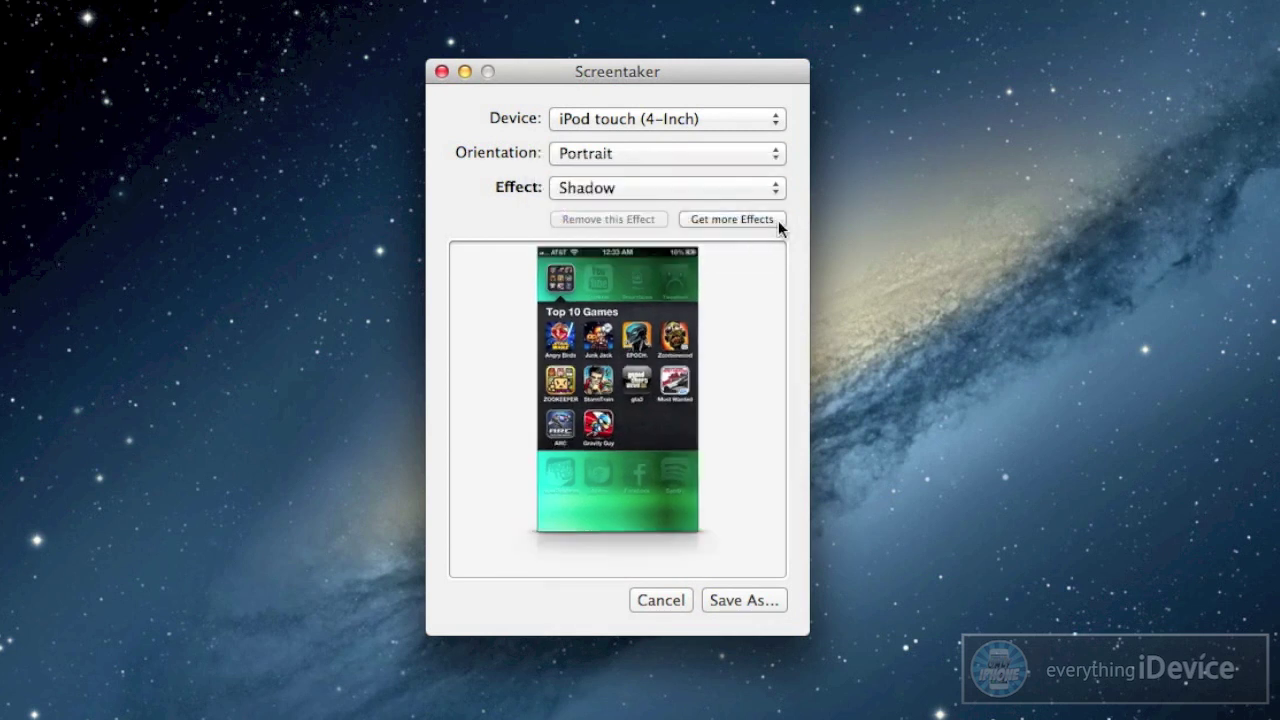
Set the orientation to Landscape Left, preview the No StatusBar effect and return to Fullscreen
left_click(682, 153)
left_click(660, 174)
left_click(648, 193)
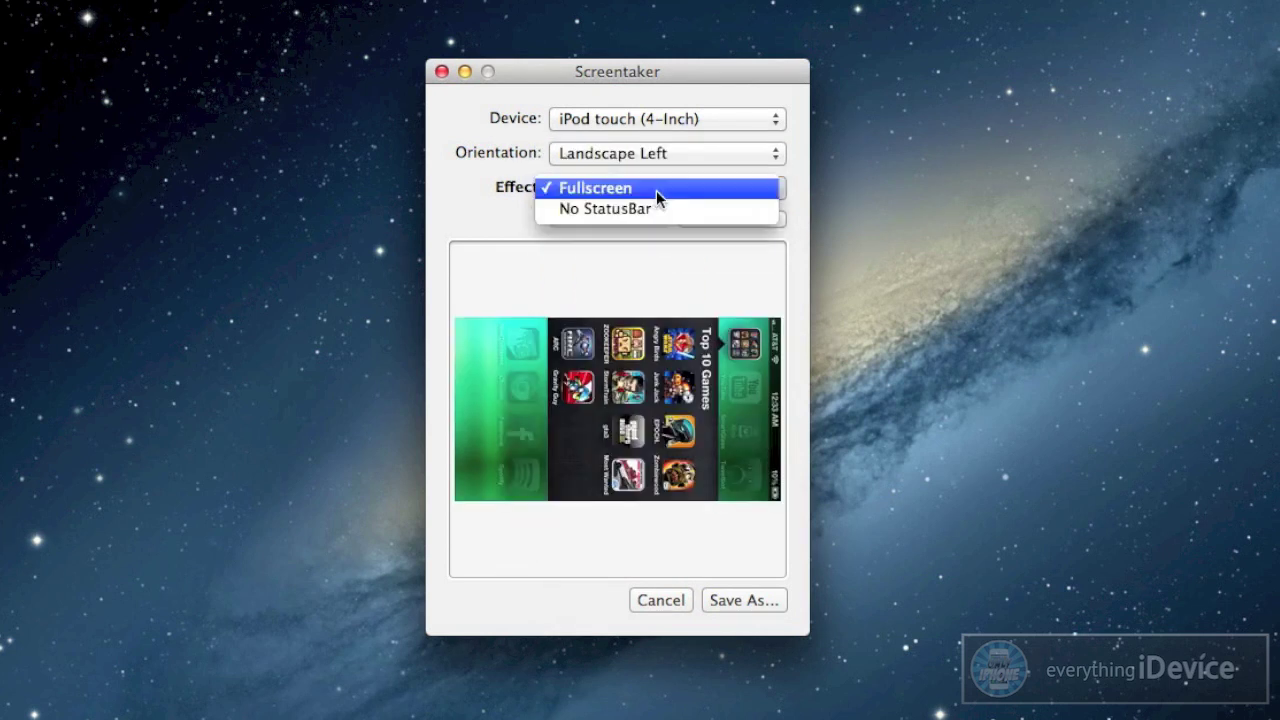
left_click(656, 207)
left_click(654, 188)
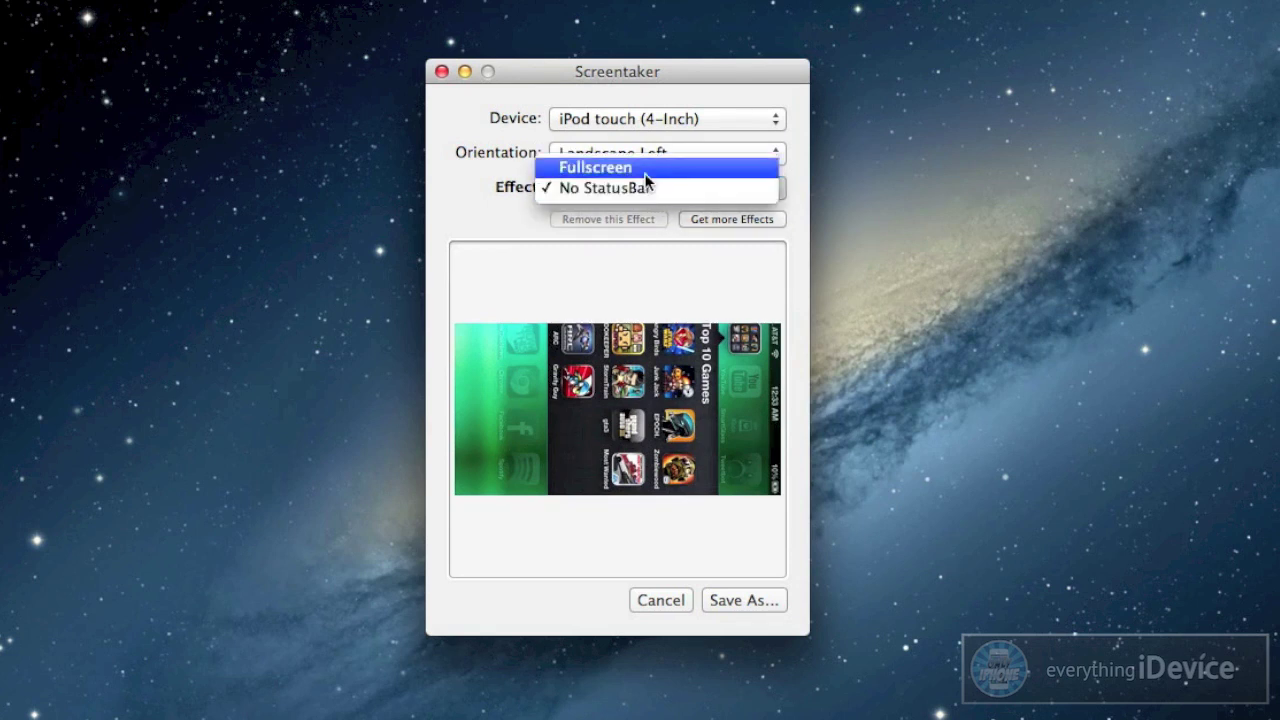
left_click(640, 168)
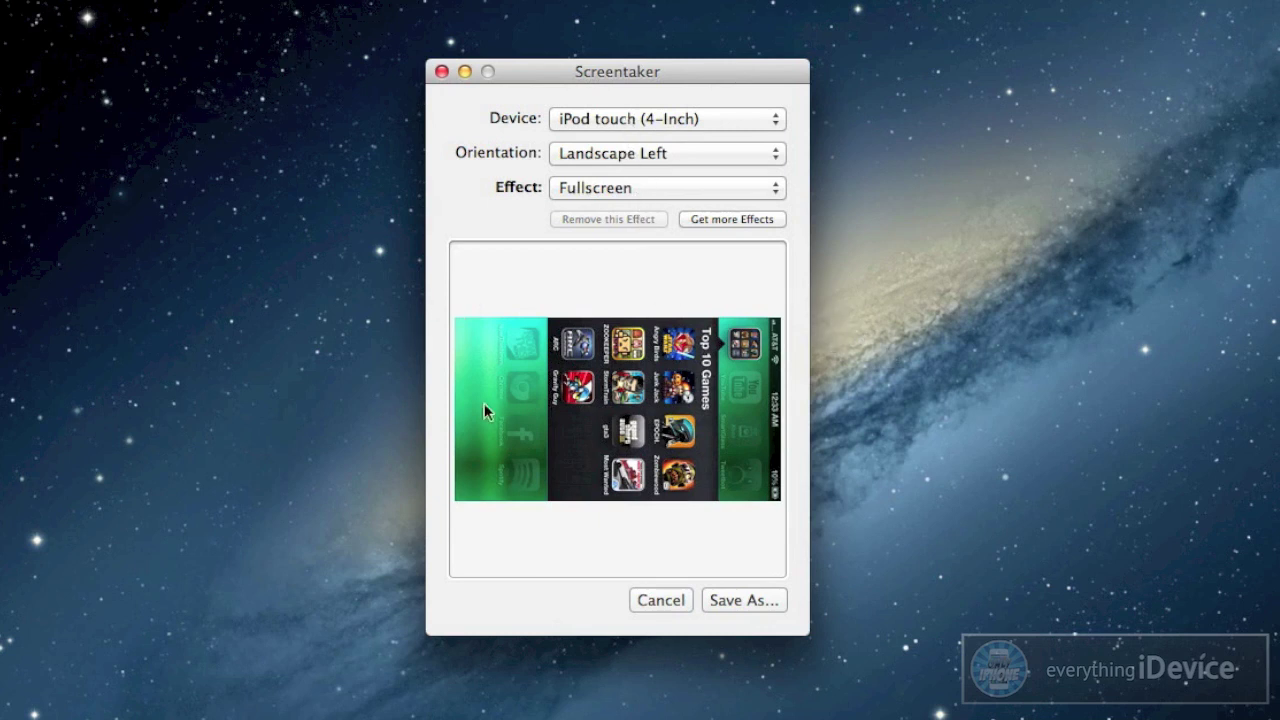
Discard the current screenshot and load the iPad image IMG_0024.PNG from the desktop
left_click(658, 600)
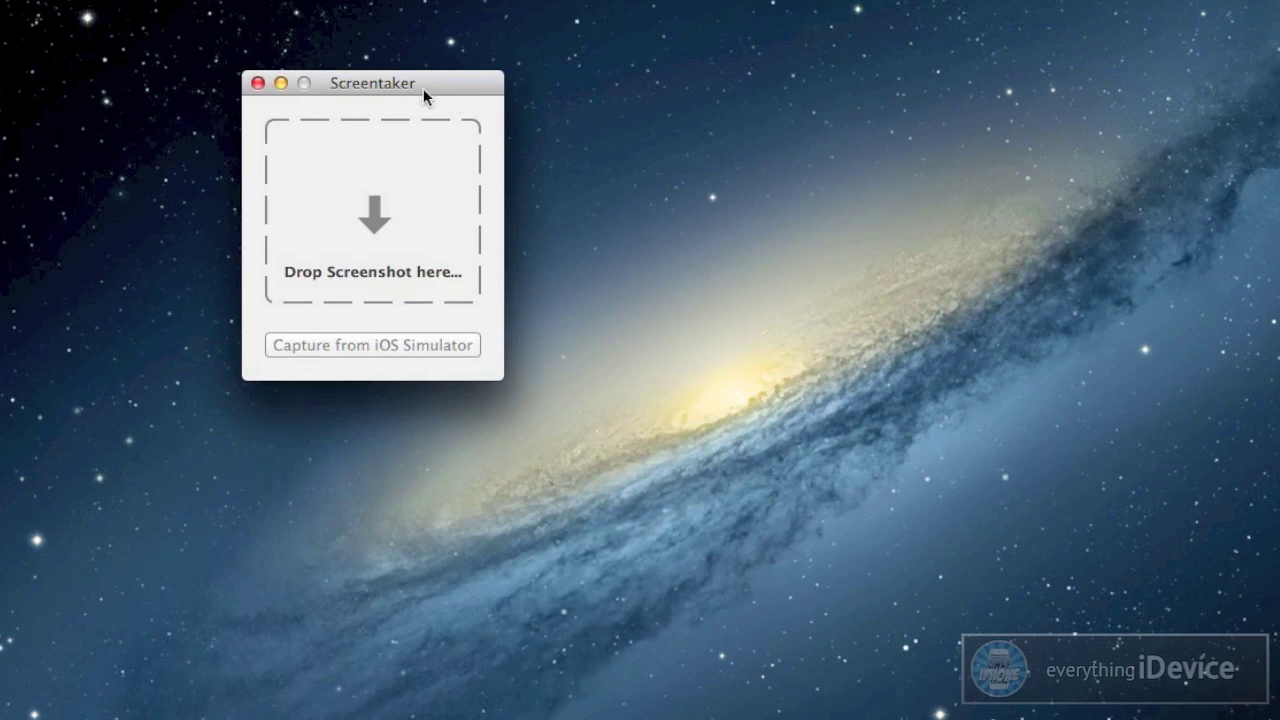
left_click_drag(423, 90, 618, 125)
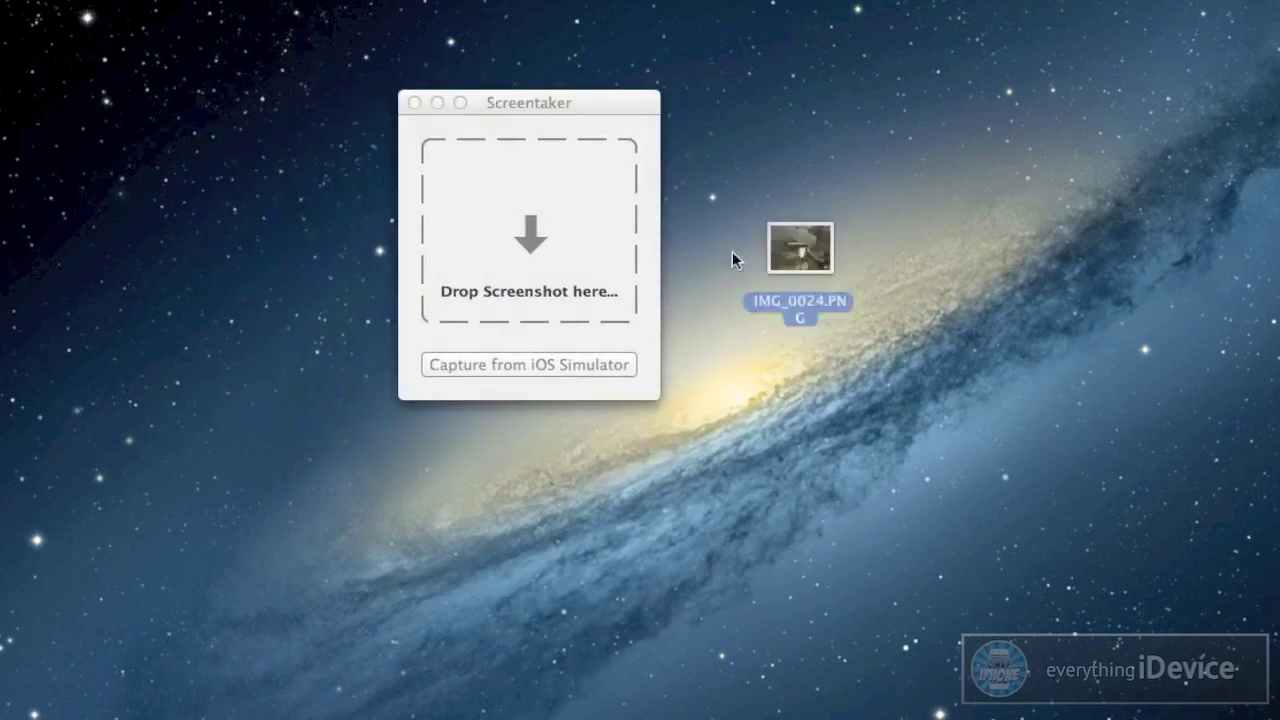
left_click_drag(806, 254, 511, 205)
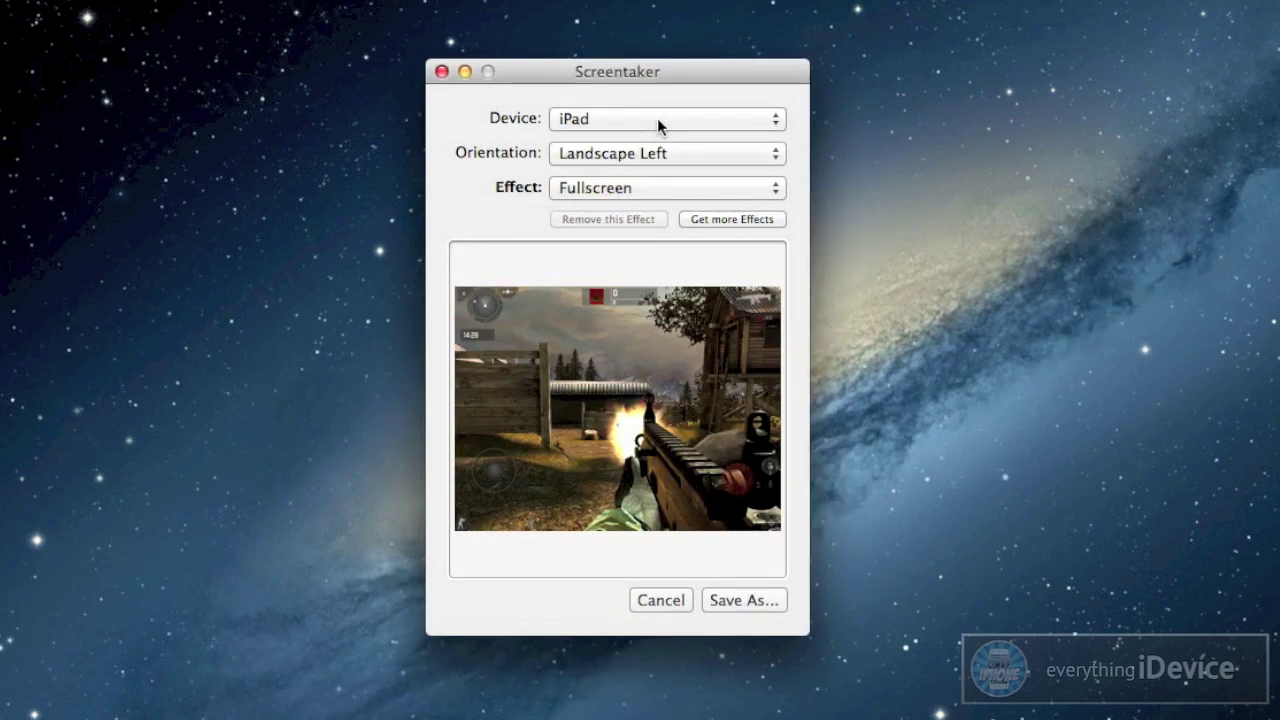
Keep the iPad screenshot in Landscape Left orientation and apply the Reflection effect
left_click(662, 156)
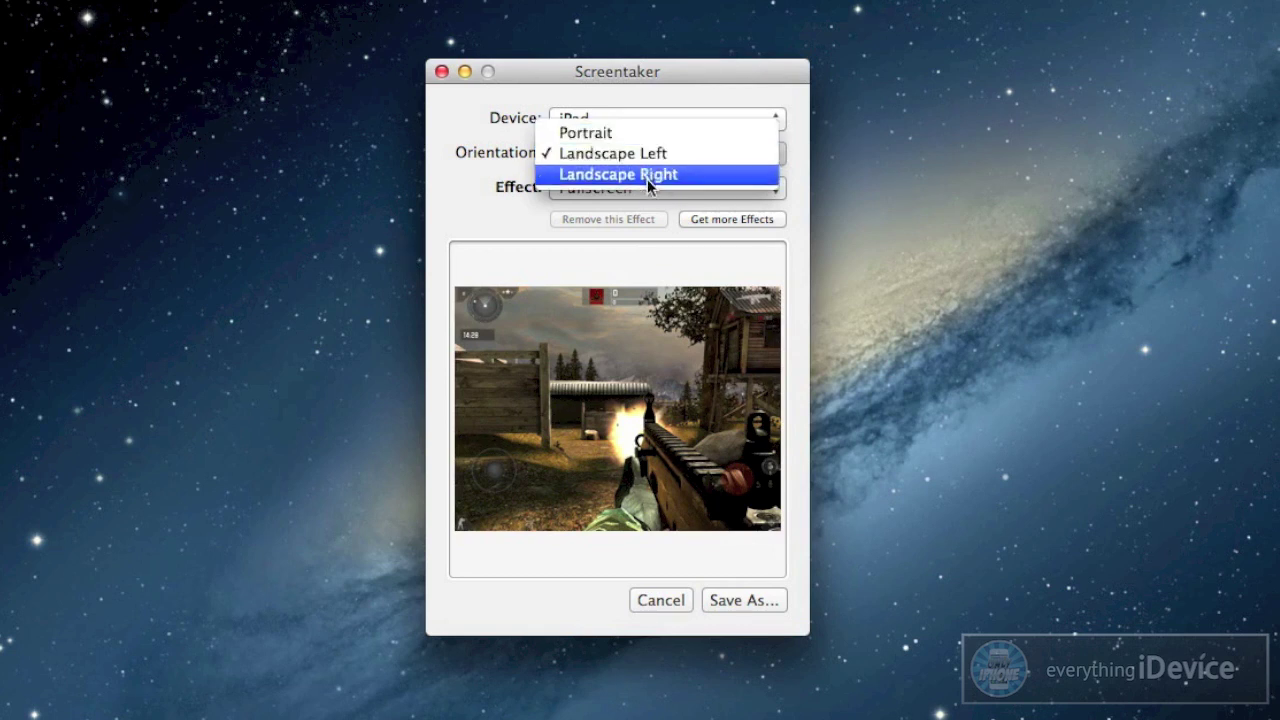
left_click(500, 200)
left_click(617, 188)
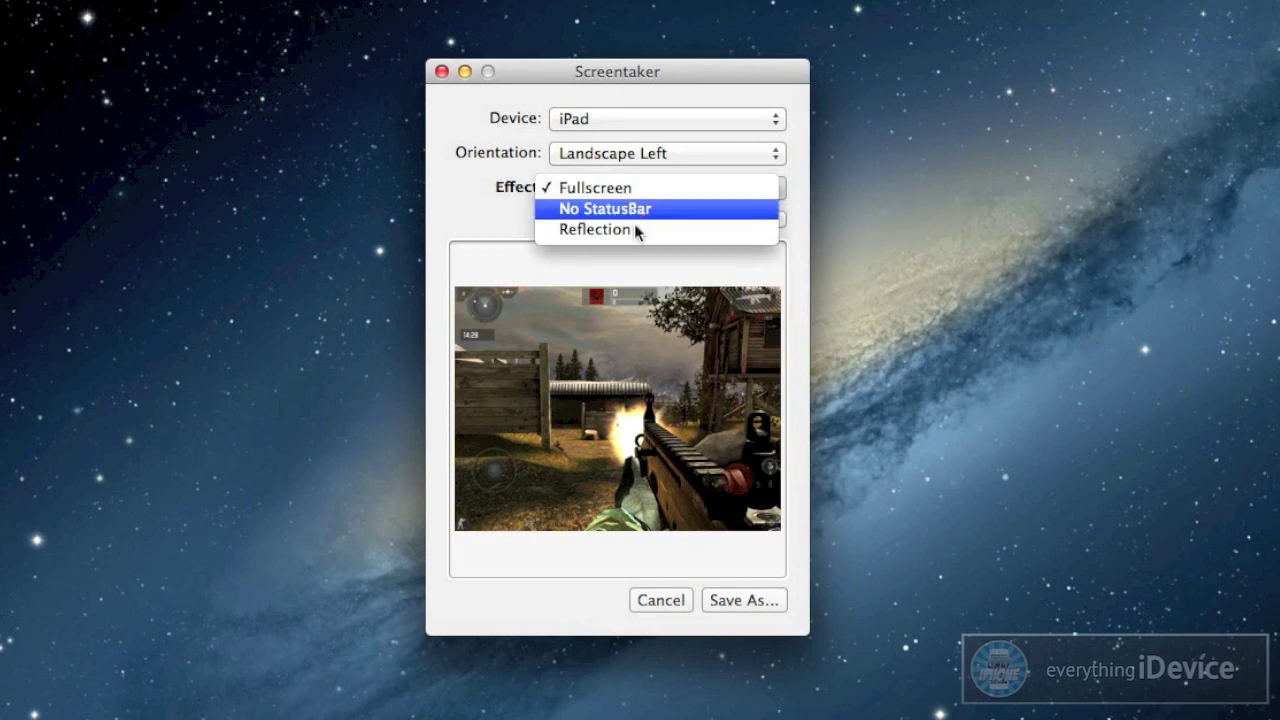
left_click(634, 226)
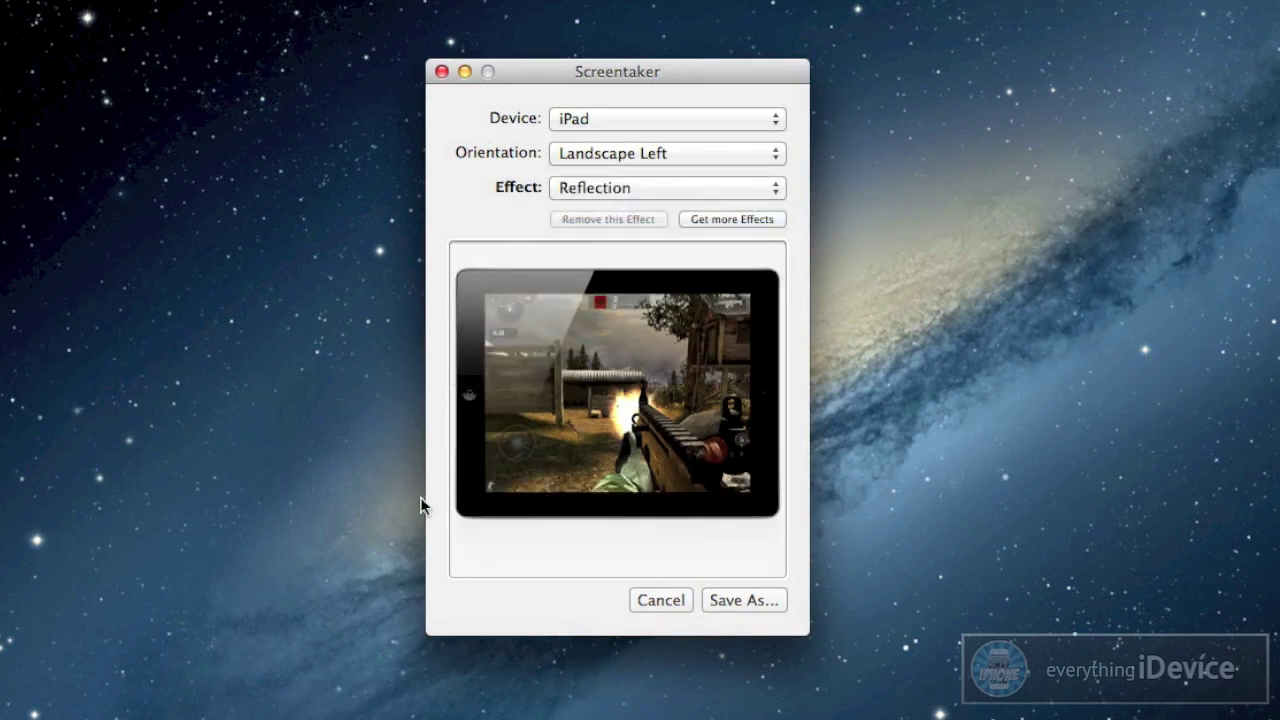
Set the iPad screenshot's orientation to Portrait and its effect to Reflection White
left_click(609, 152)
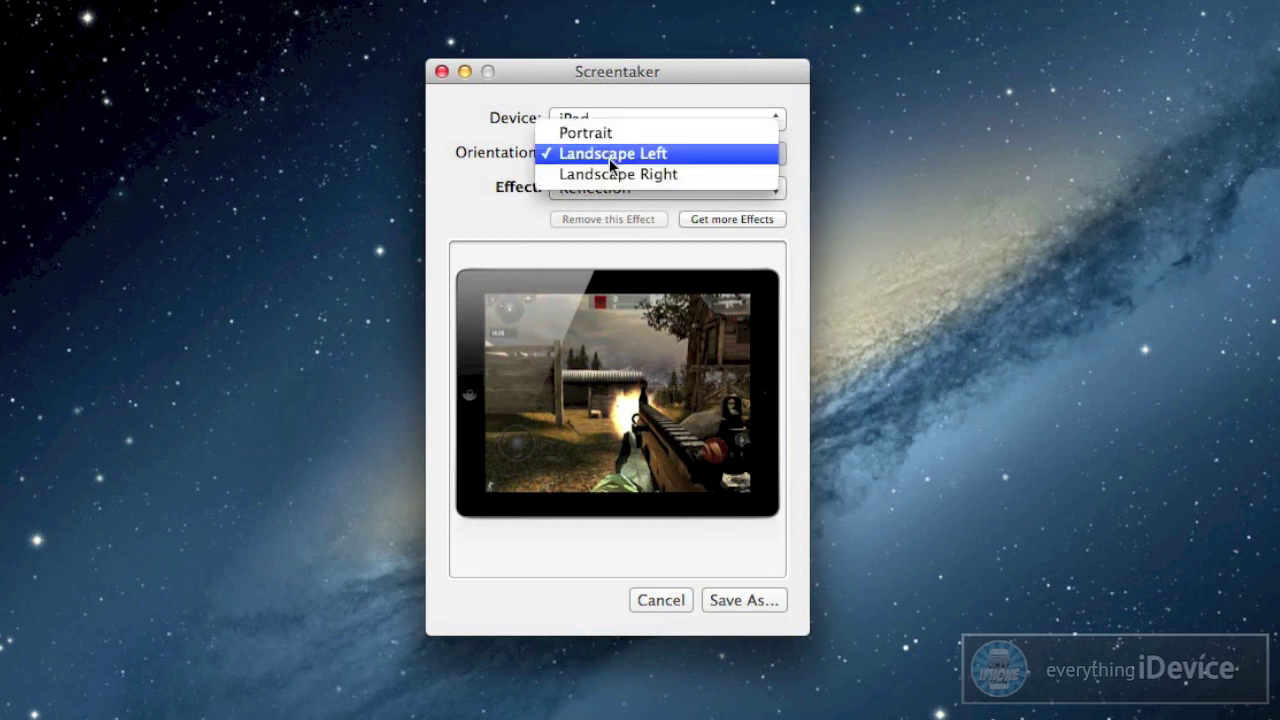
left_click(606, 131)
left_click(626, 187)
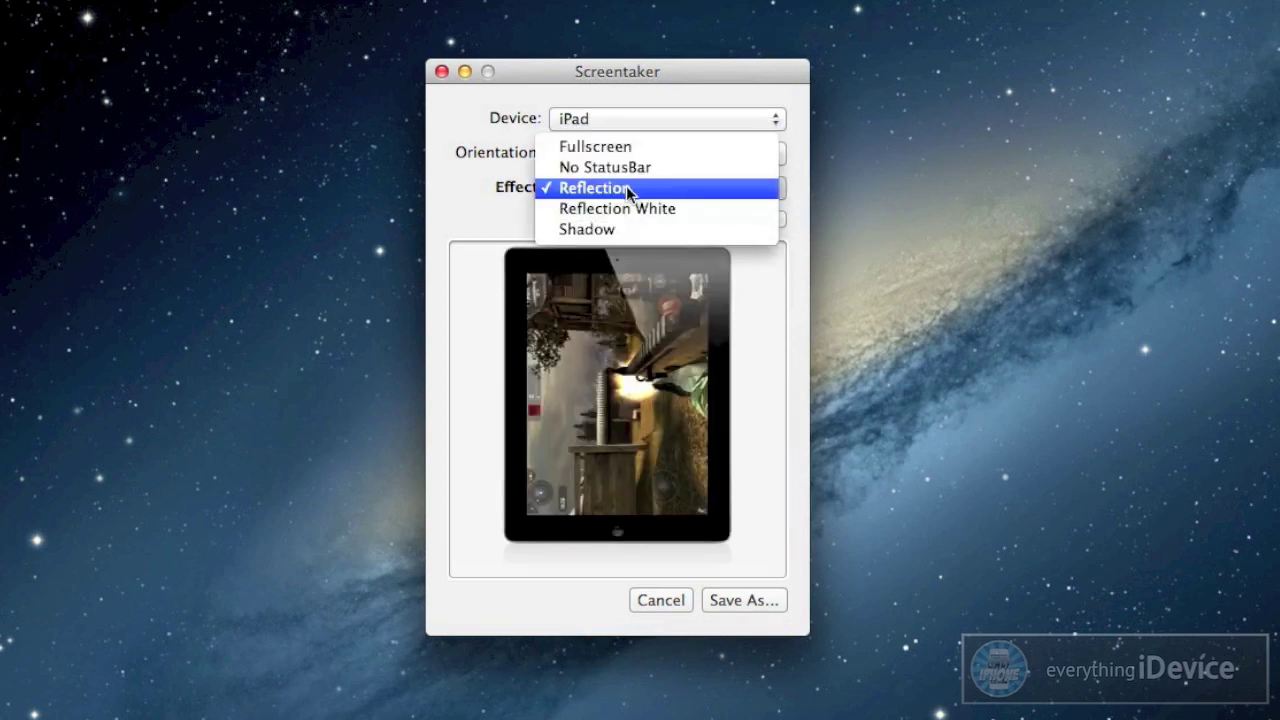
left_click(645, 208)
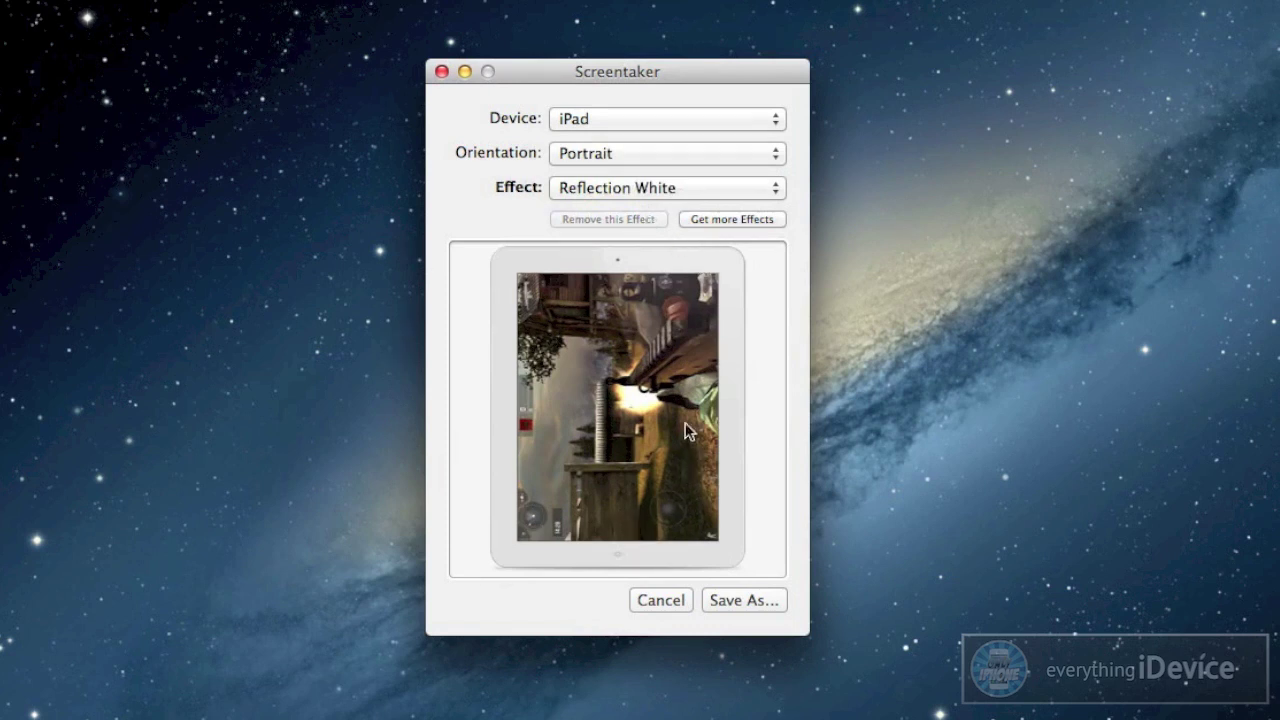
Discard the iPad screenshot and load the rainbow apple skull wallpaper Apple-iPhon...1.png from the desktop
left_click(632, 186)
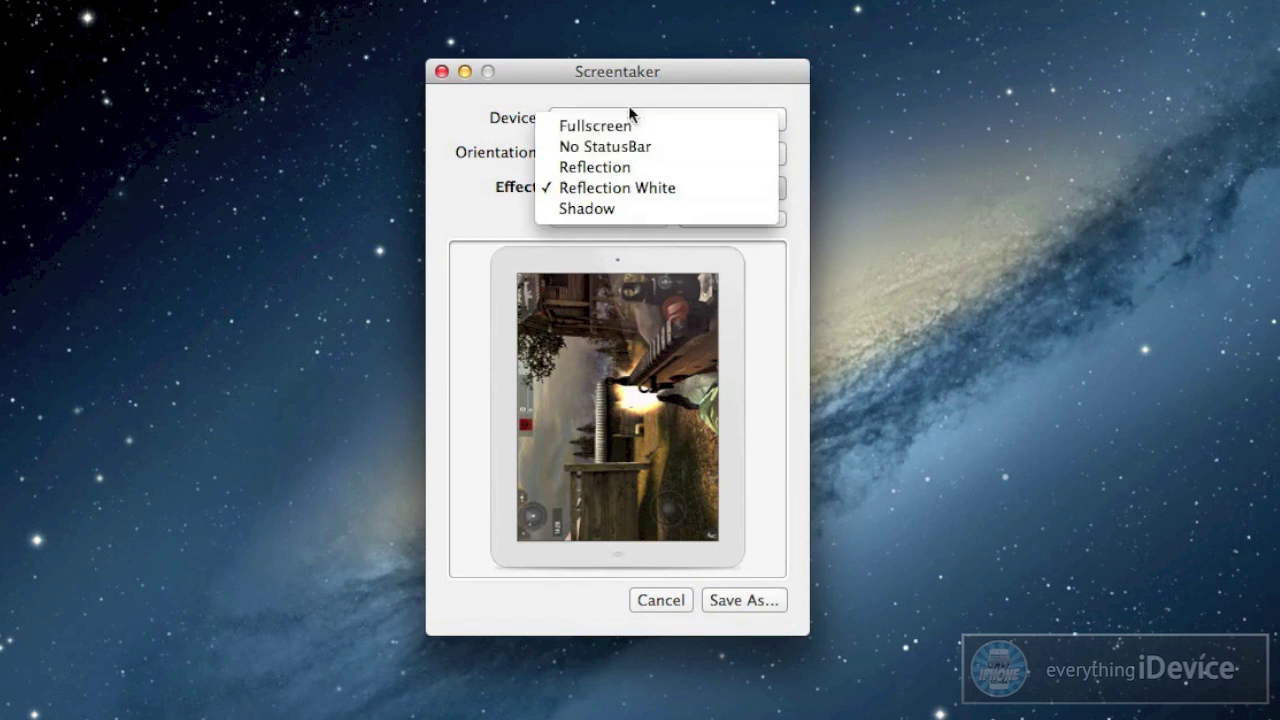
left_click(473, 175)
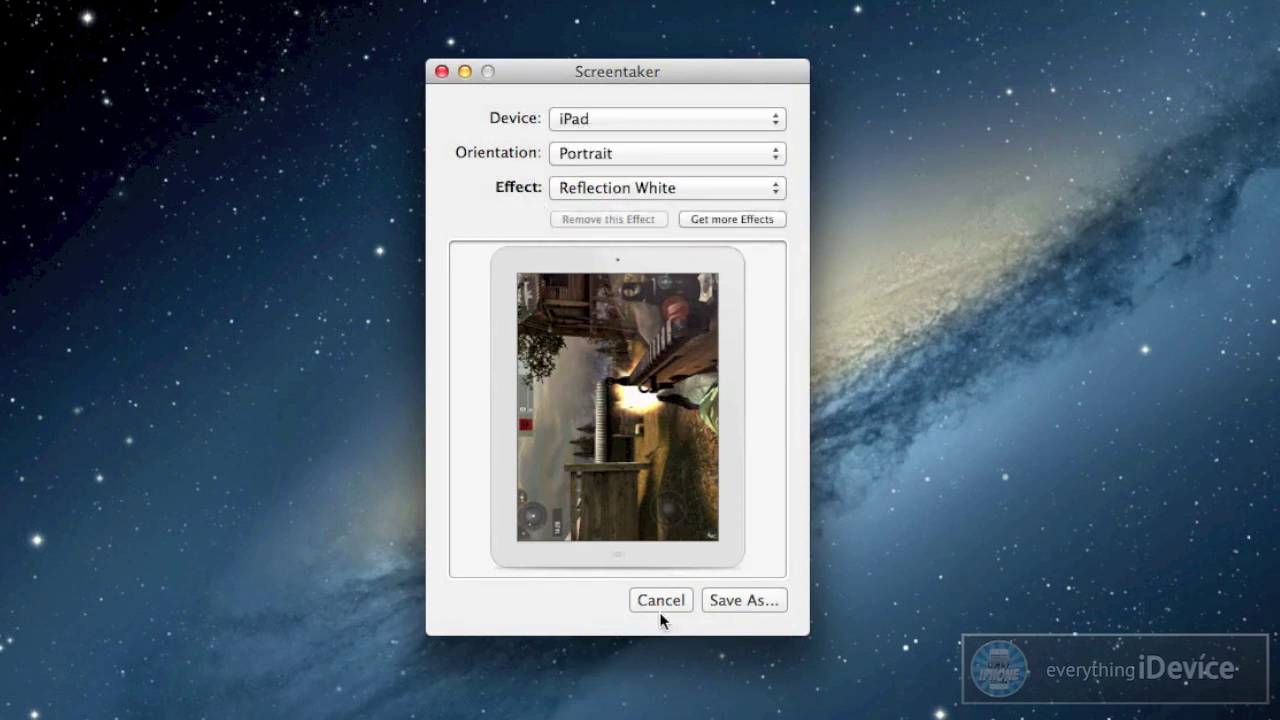
left_click(672, 598)
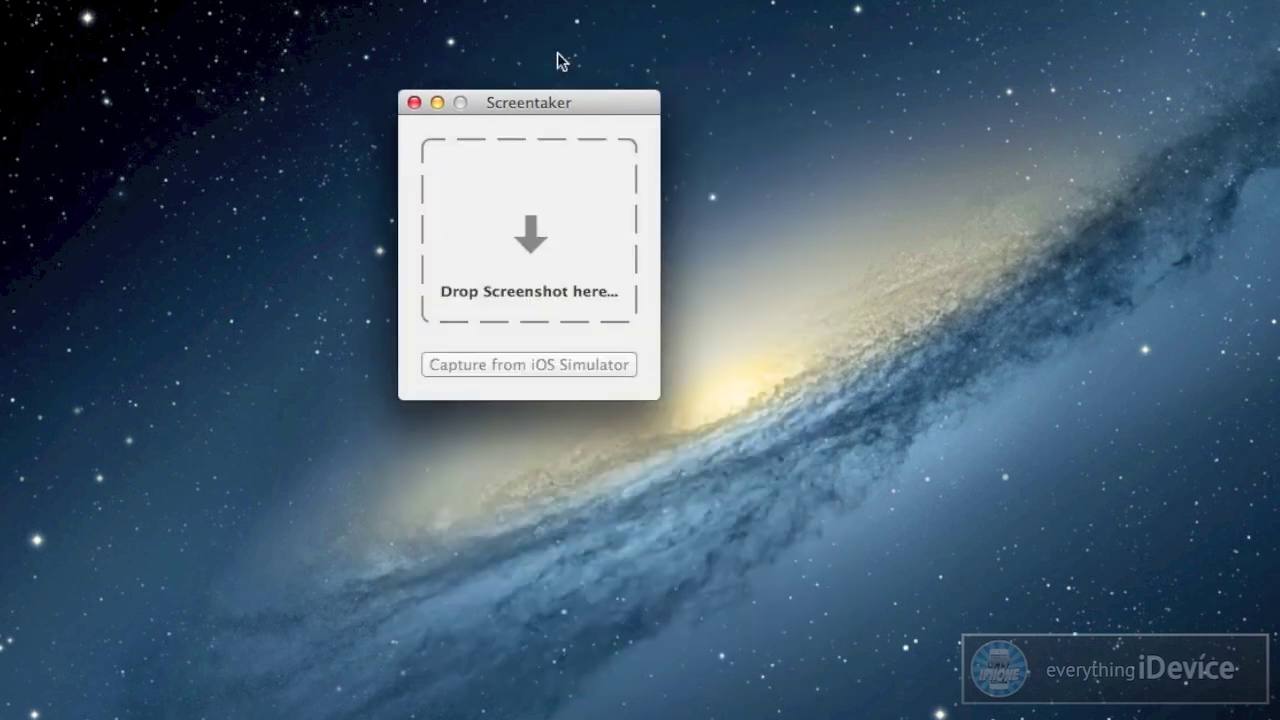
left_click_drag(546, 100, 594, 104)
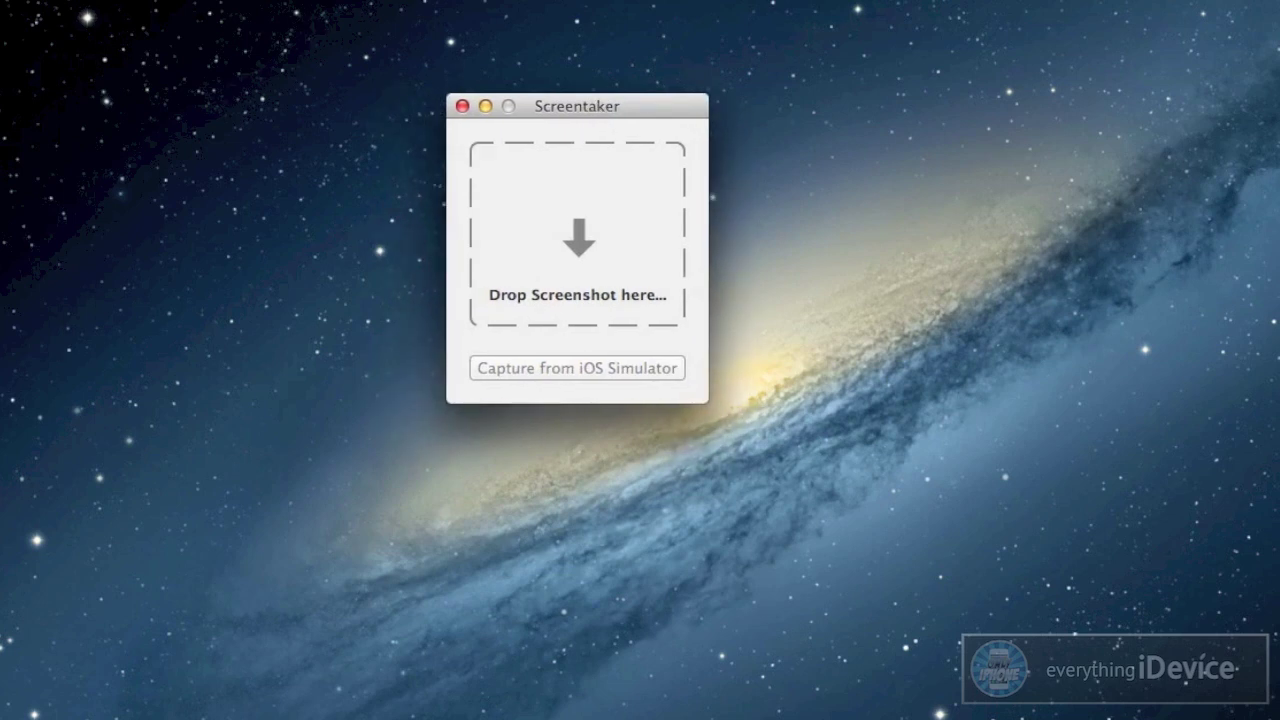
left_click_drag(1137, 352, 575, 250)
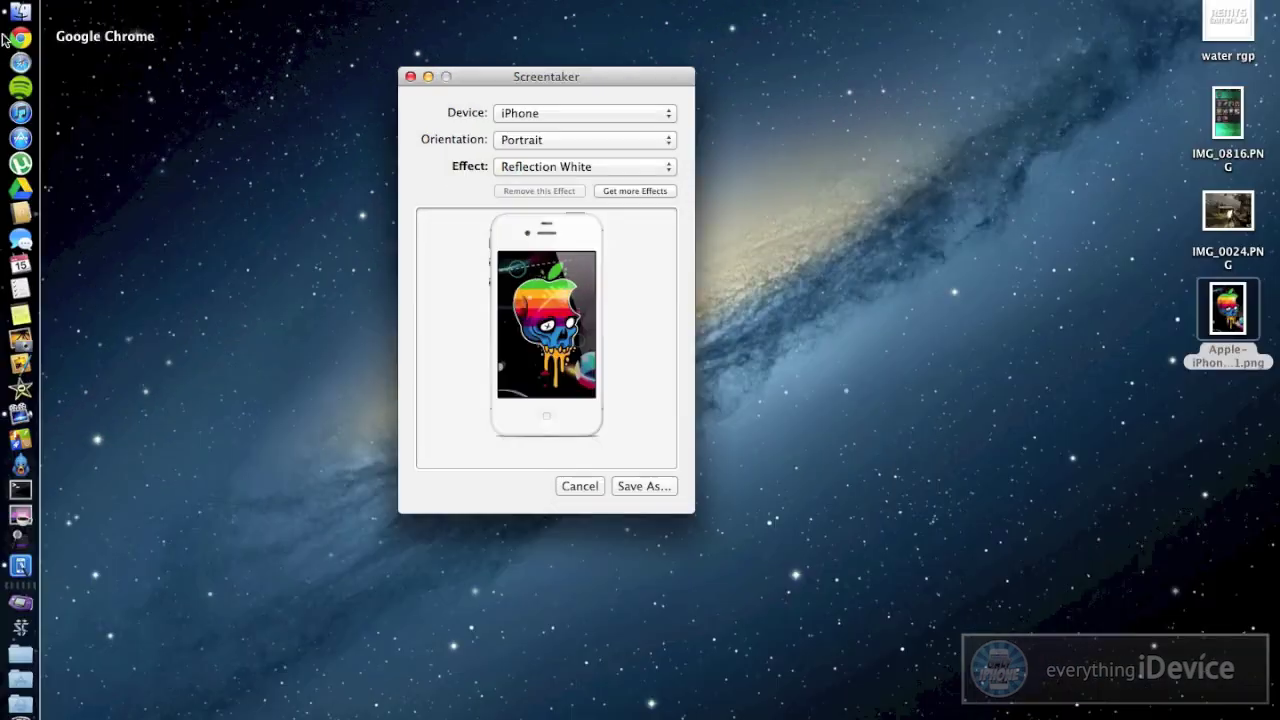
Switch to Google Chrome, browse the iPhone and iPod touch wallpapers on everythingidevice.com, and minimize the browser
left_click(8, 40)
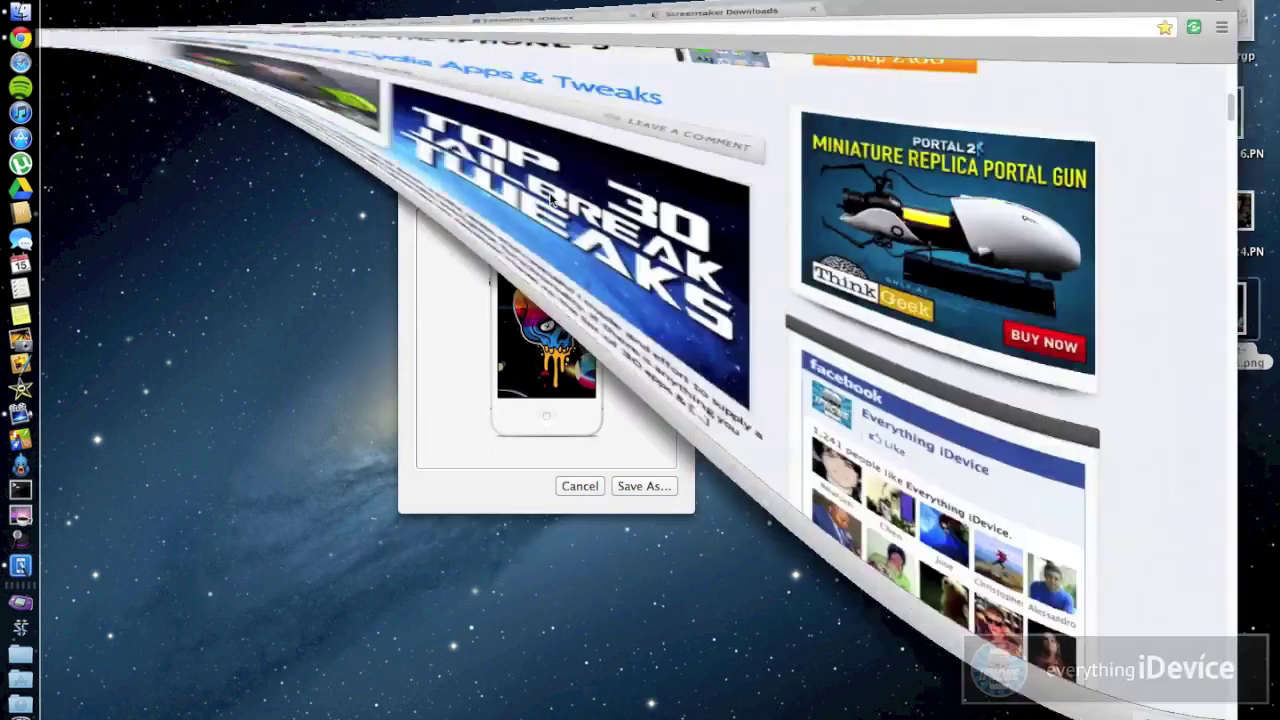
scroll(857, 205, "down", 1)
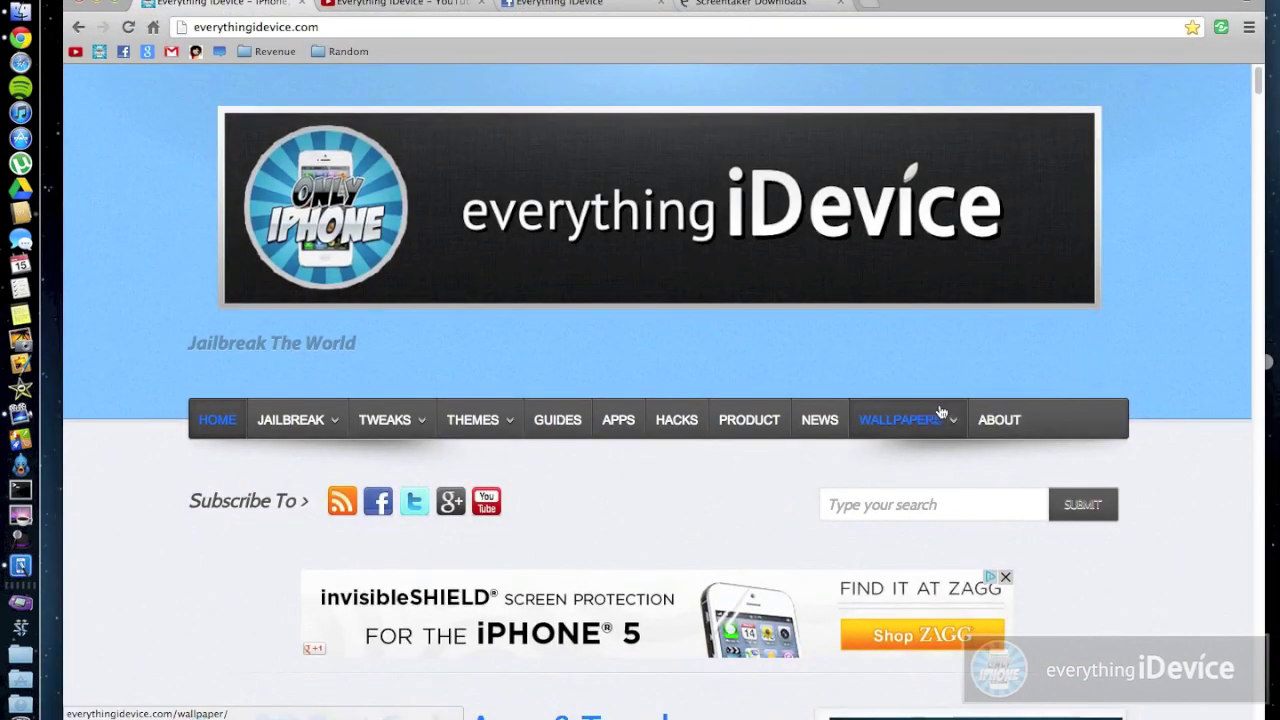
mouse_move(938, 420)
left_click(902, 520)
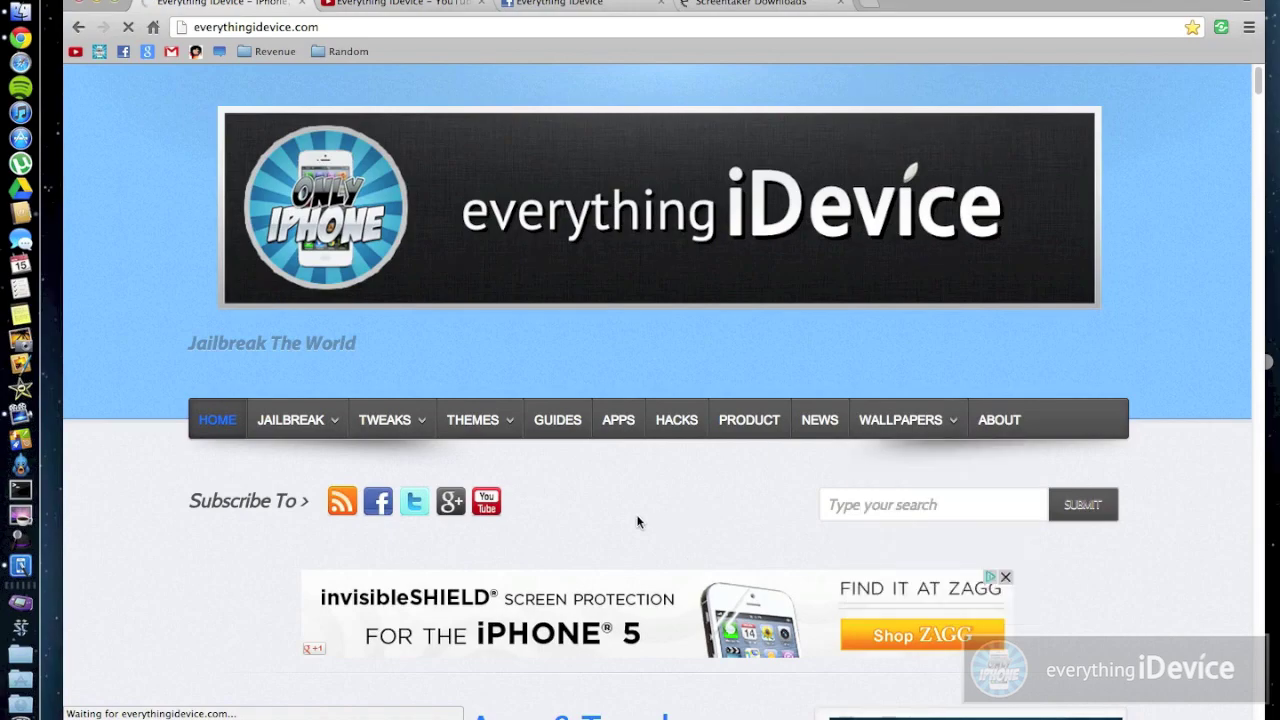
scroll(638, 521, "down", 10)
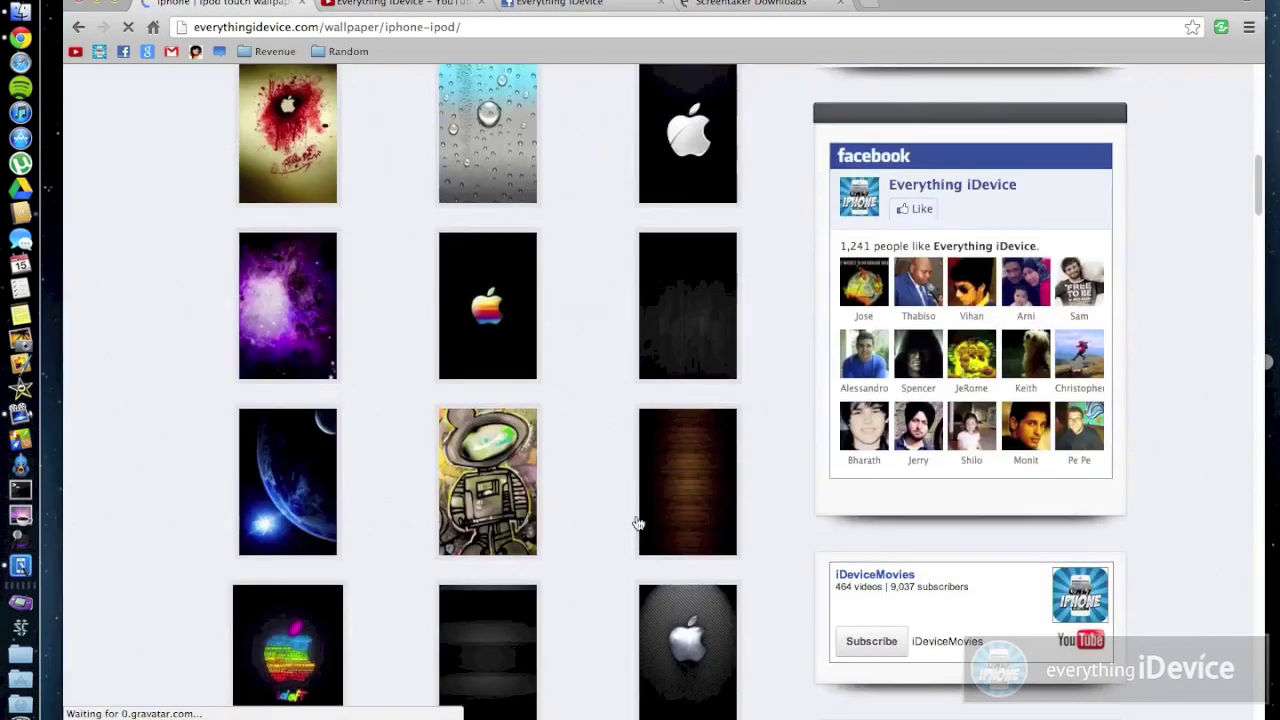
scroll(638, 522, "down", 10)
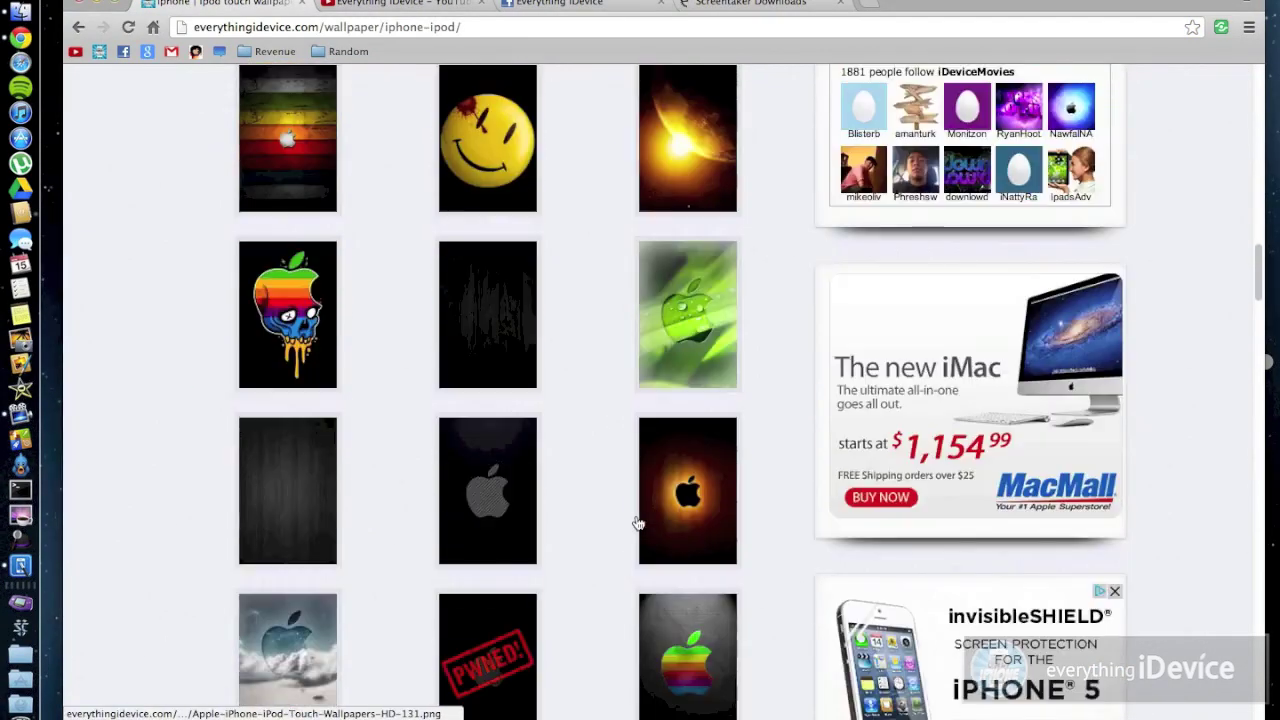
scroll(638, 522, "up", 9)
scroll(636, 516, "up", 15)
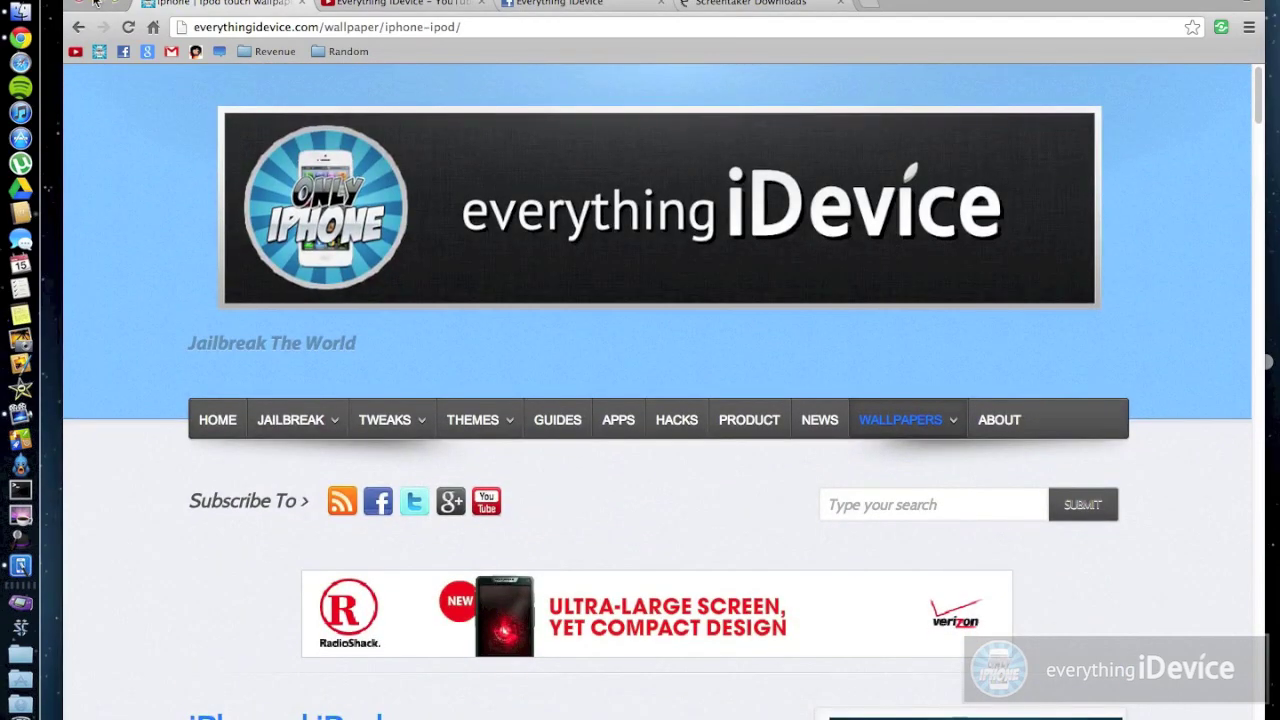
left_click(99, 3)
Set the device to iPod touch in Portrait orientation and apply the Reflection effect to the wallpaper
left_click_drag(623, 77, 627, 104)
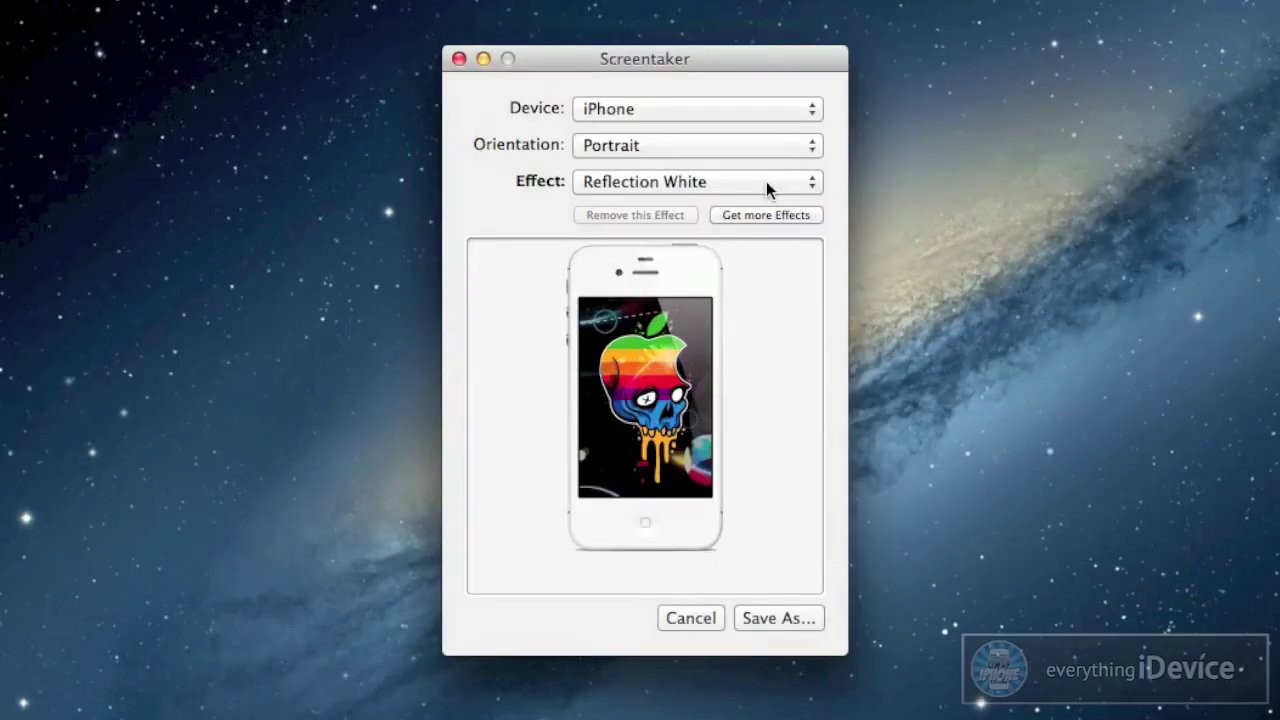
left_click(679, 120)
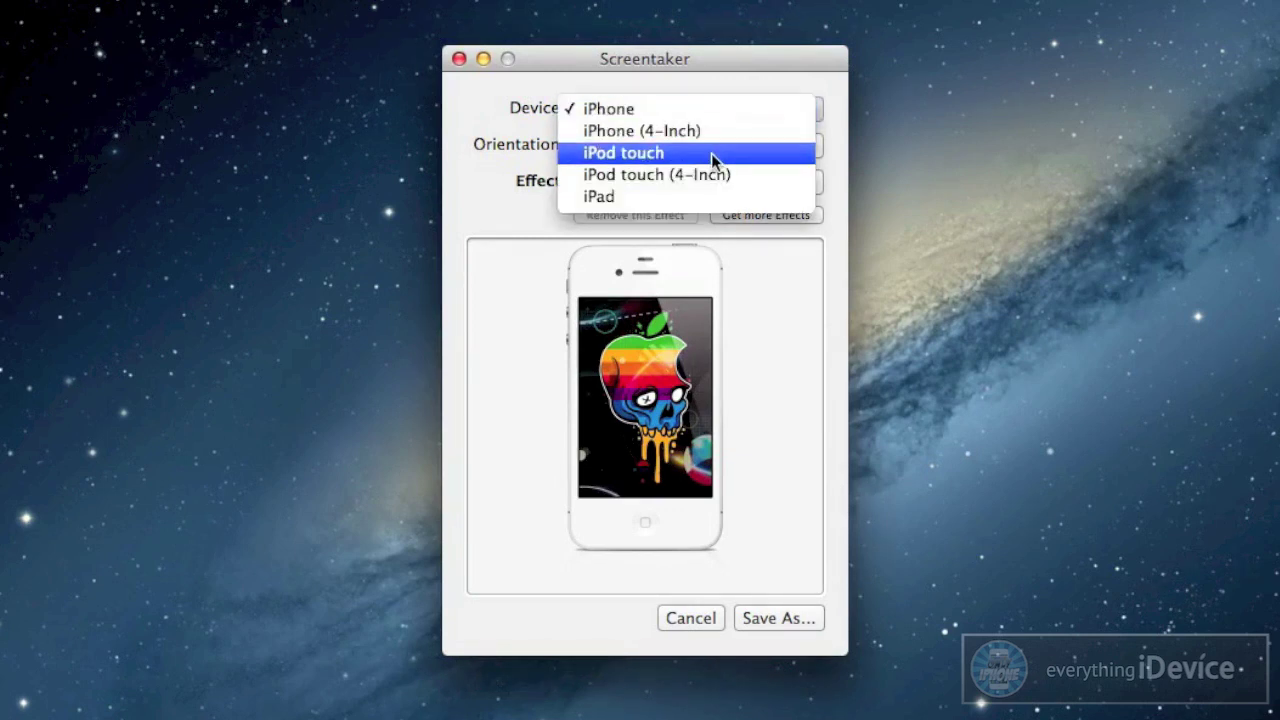
left_click(711, 153)
left_click(703, 145)
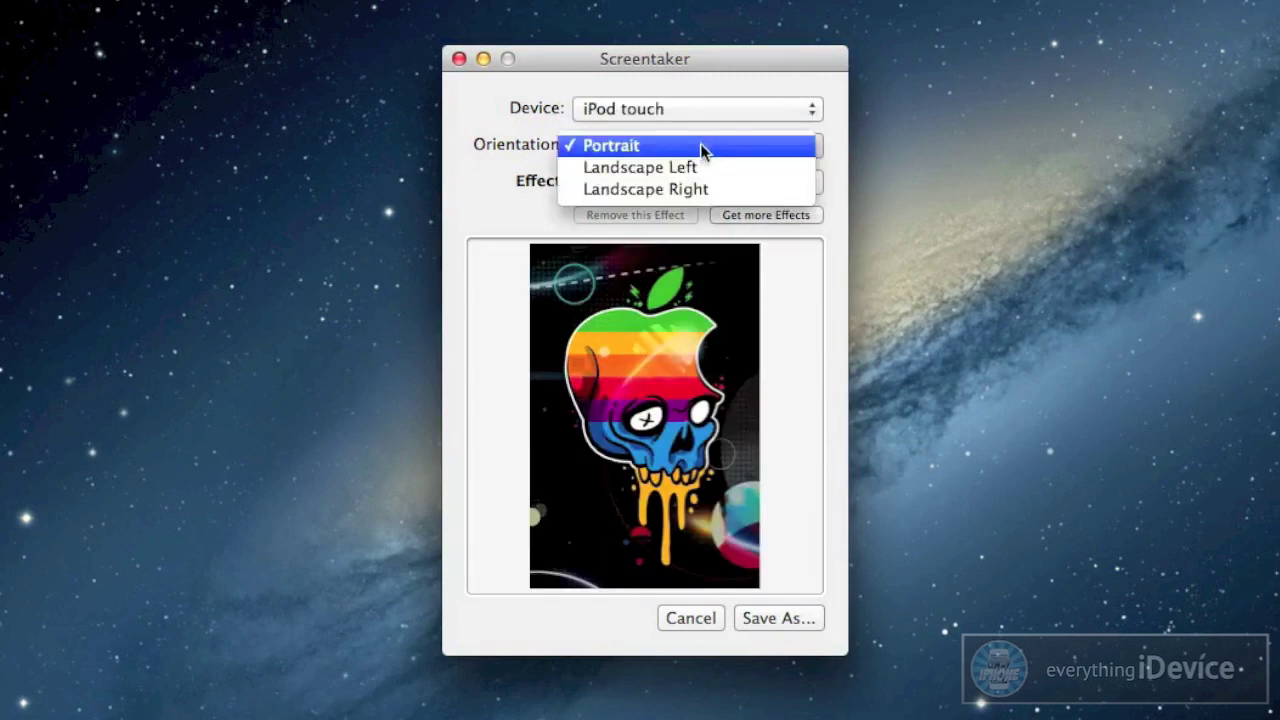
left_click(497, 165)
left_click(747, 186)
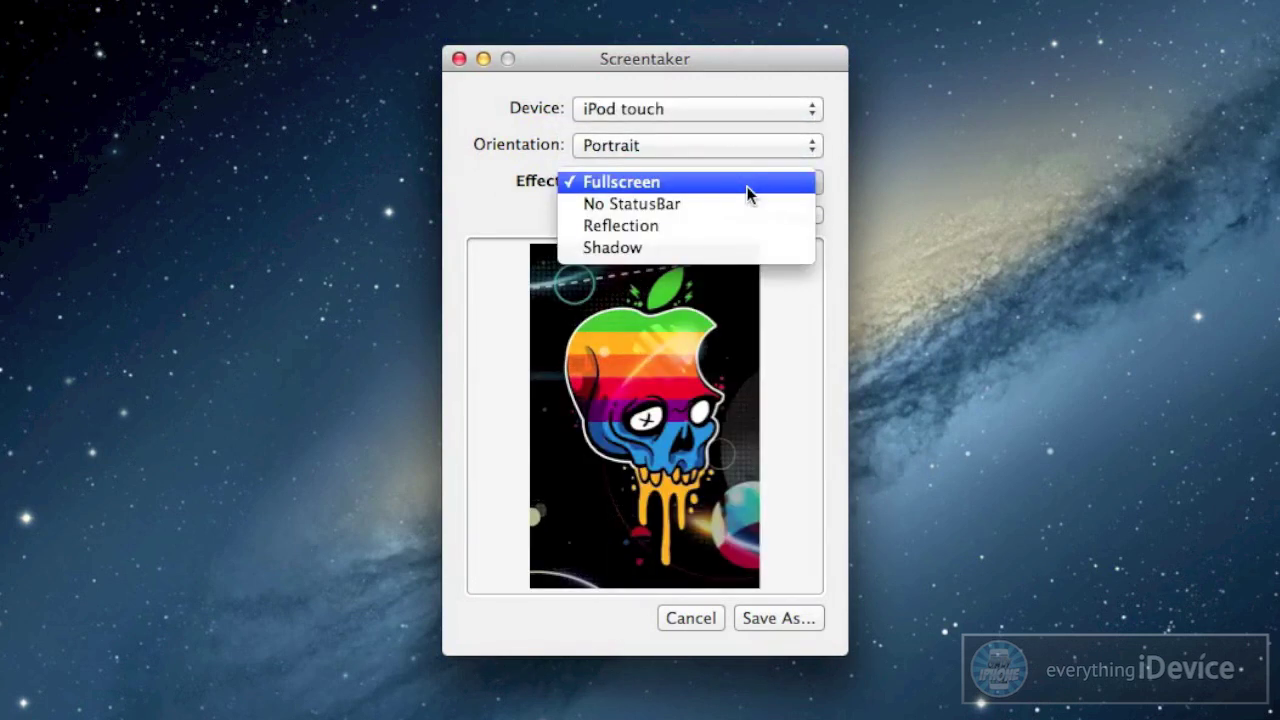
left_click(740, 225)
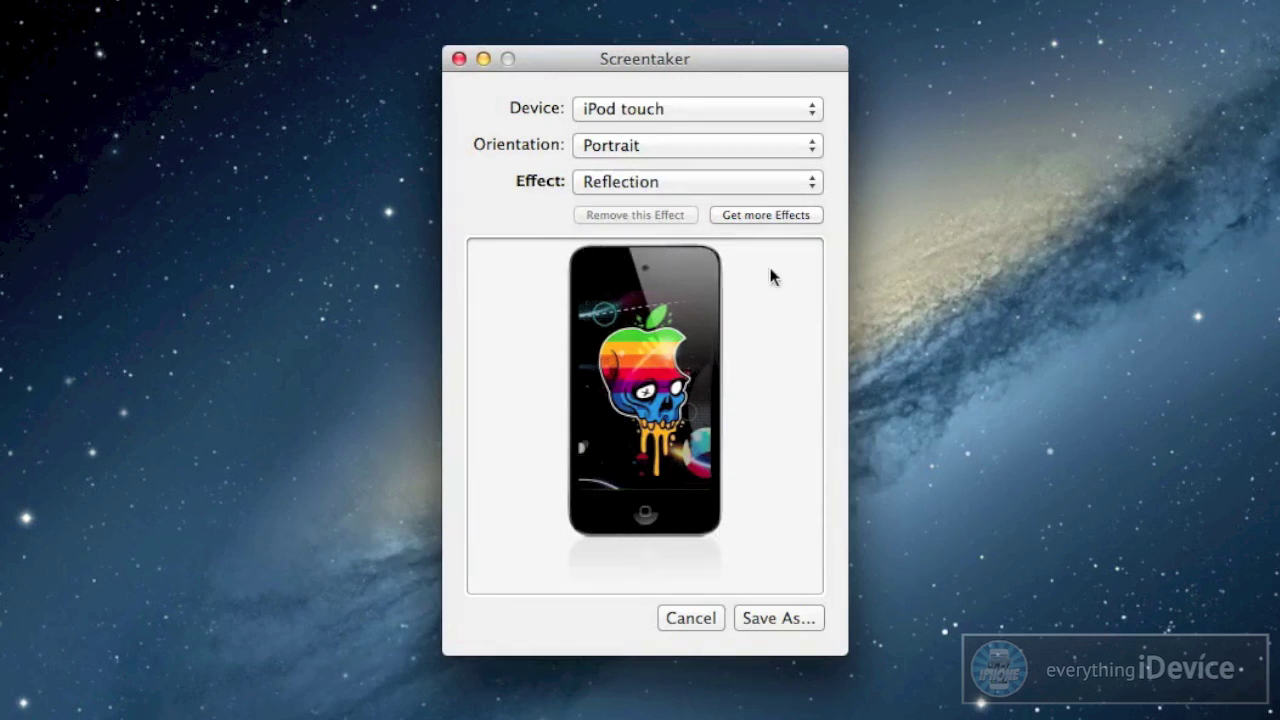
left_click(685, 181)
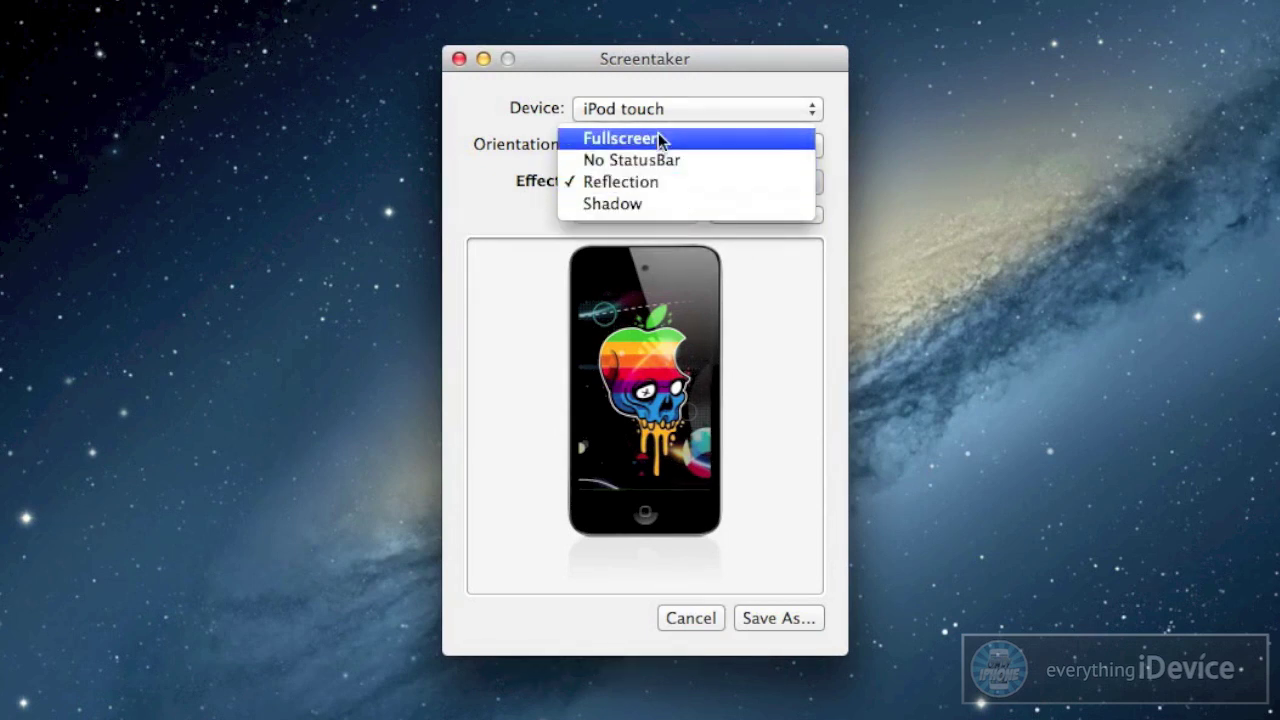
left_click(539, 215)
left_click(647, 181)
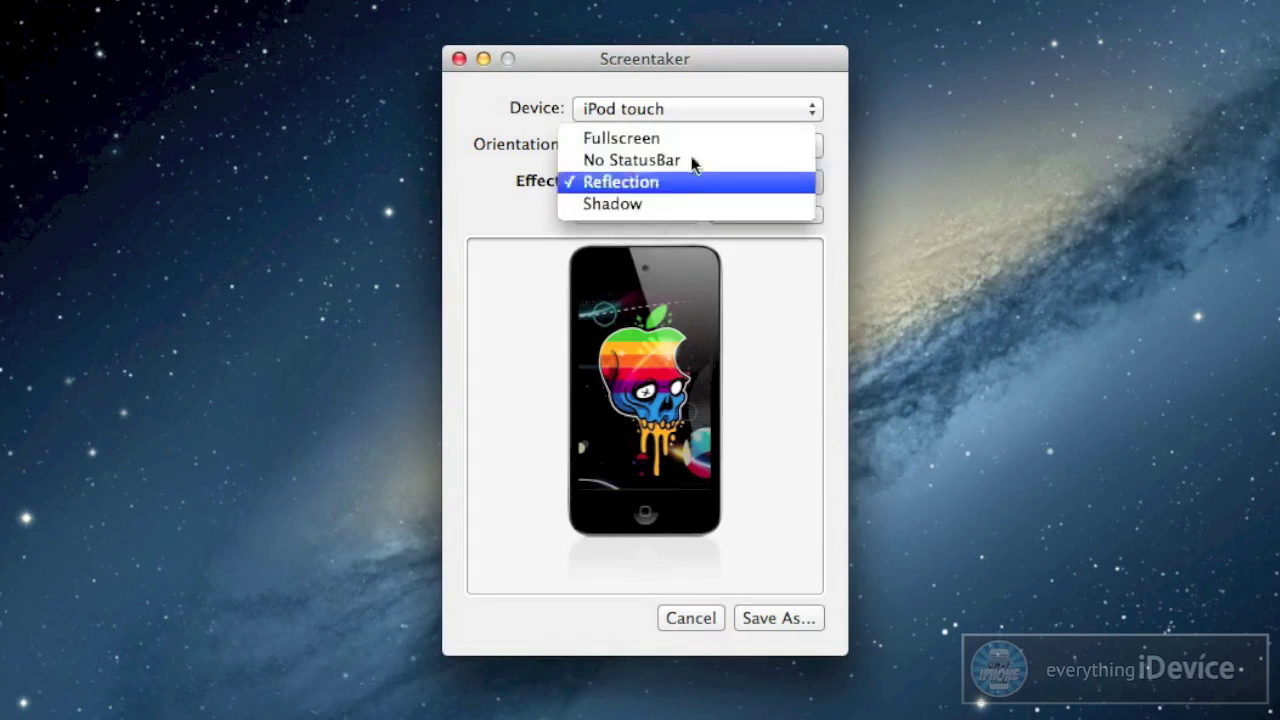
left_click(524, 222)
Set the device back to iPhone and preview the Earphones and iPhone 3G/S effects
left_click(676, 105)
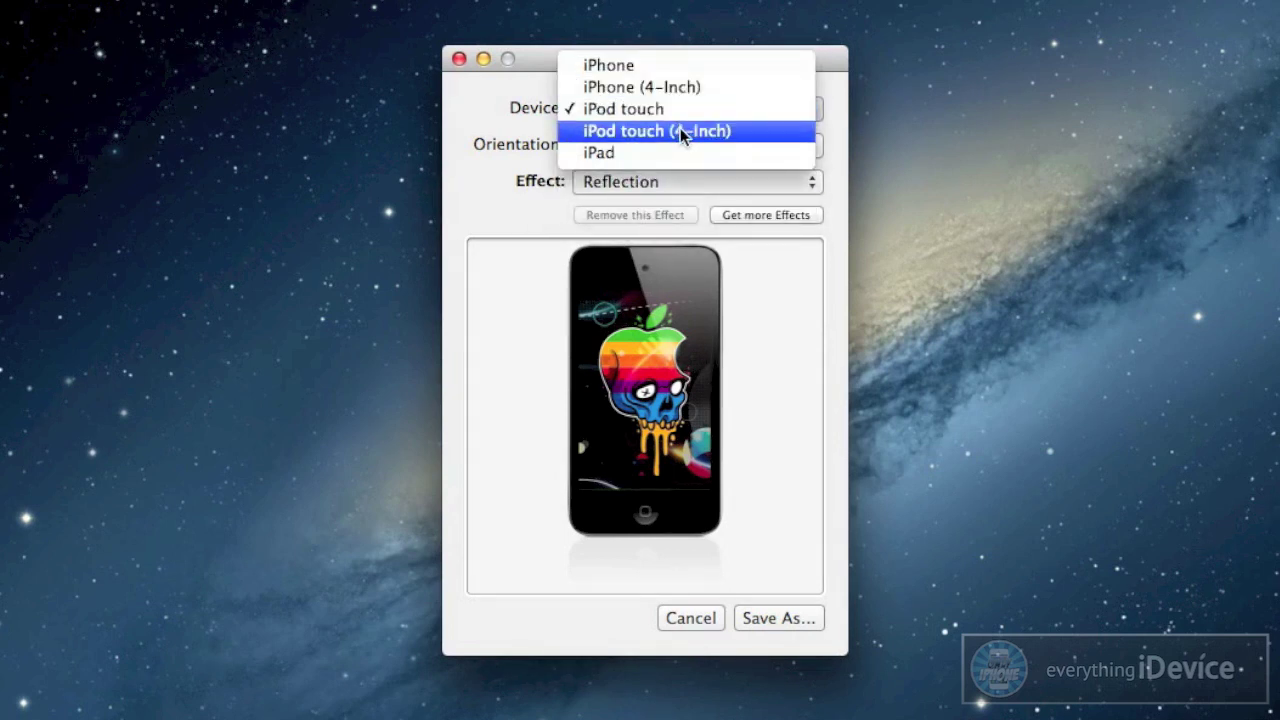
left_click(677, 66)
left_click(694, 183)
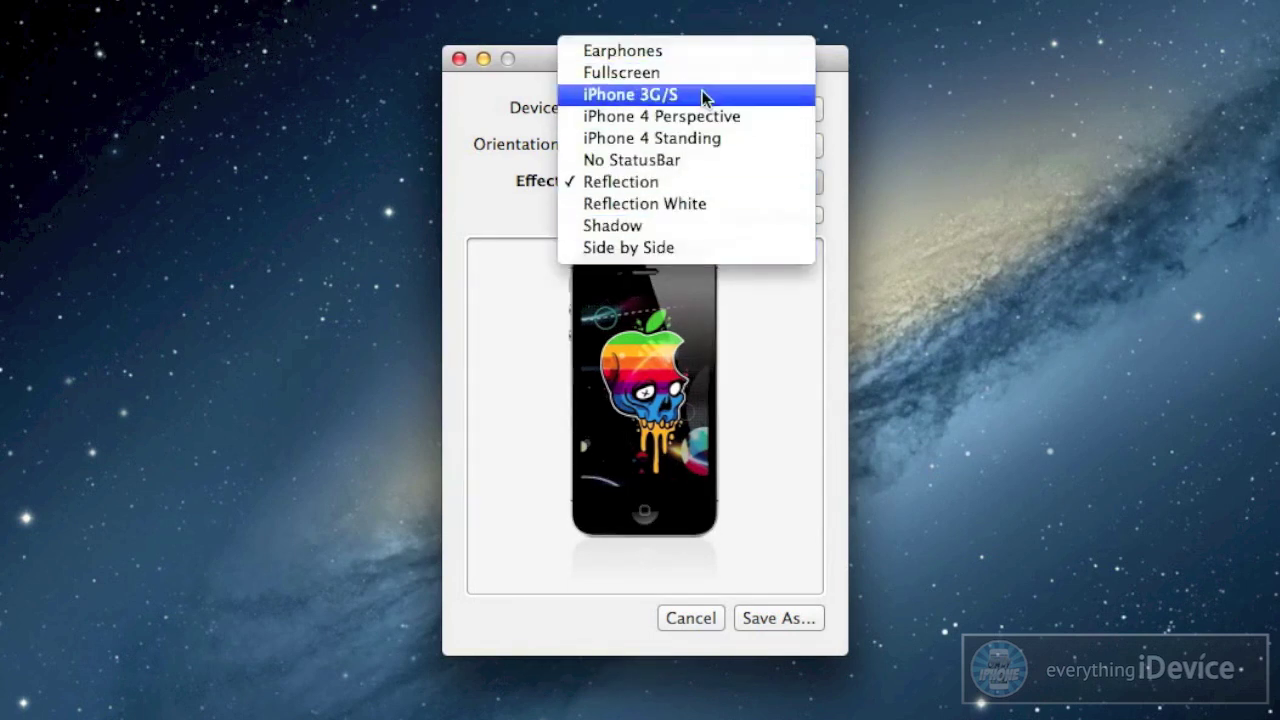
left_click(683, 50)
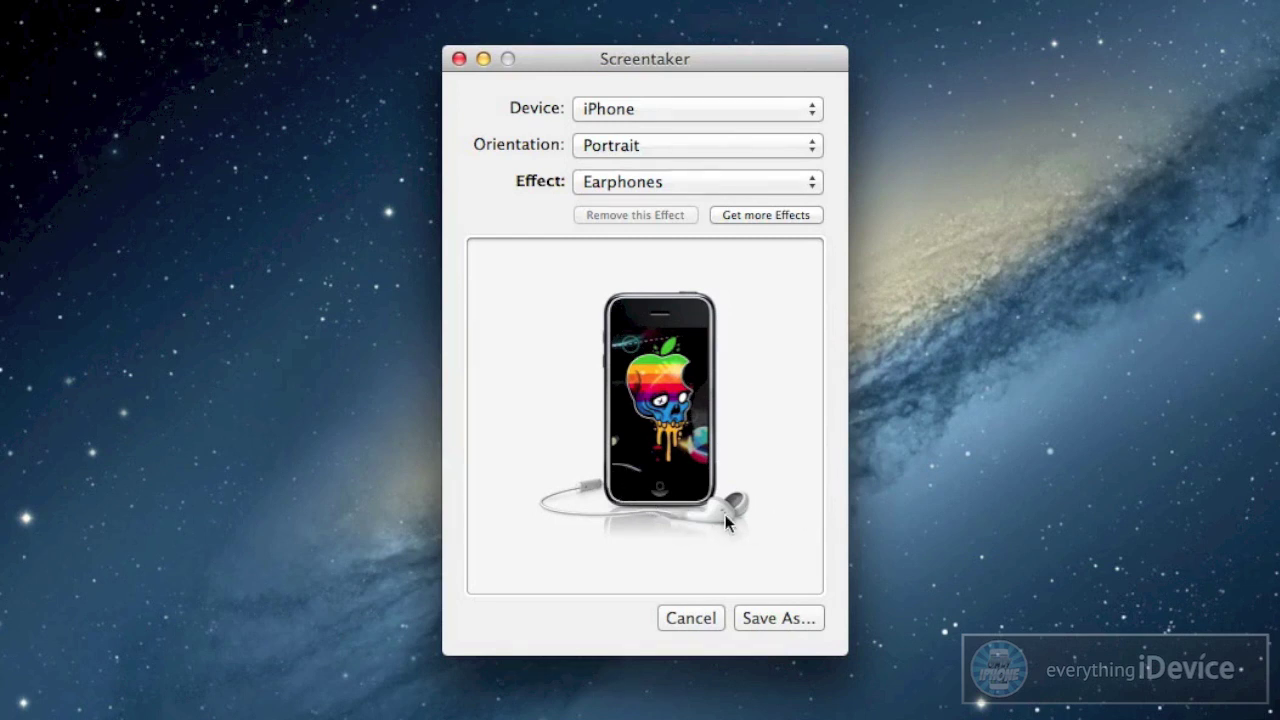
left_click(681, 185)
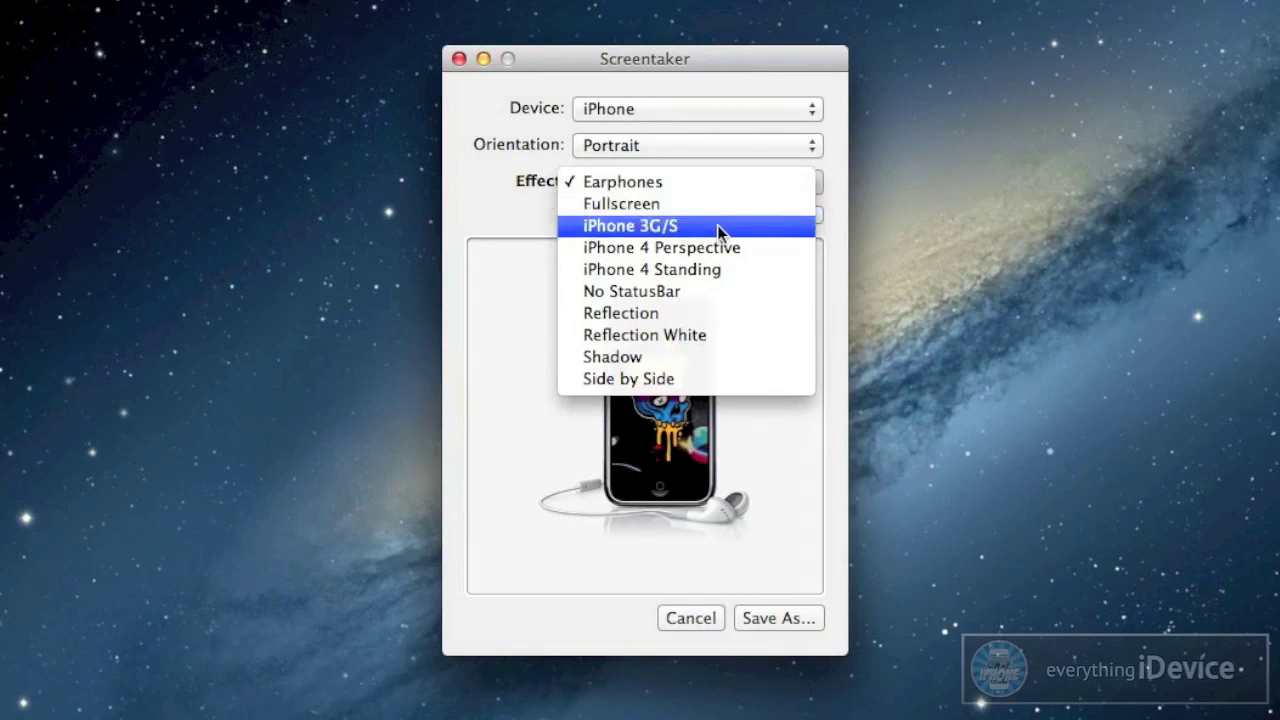
left_click(772, 231)
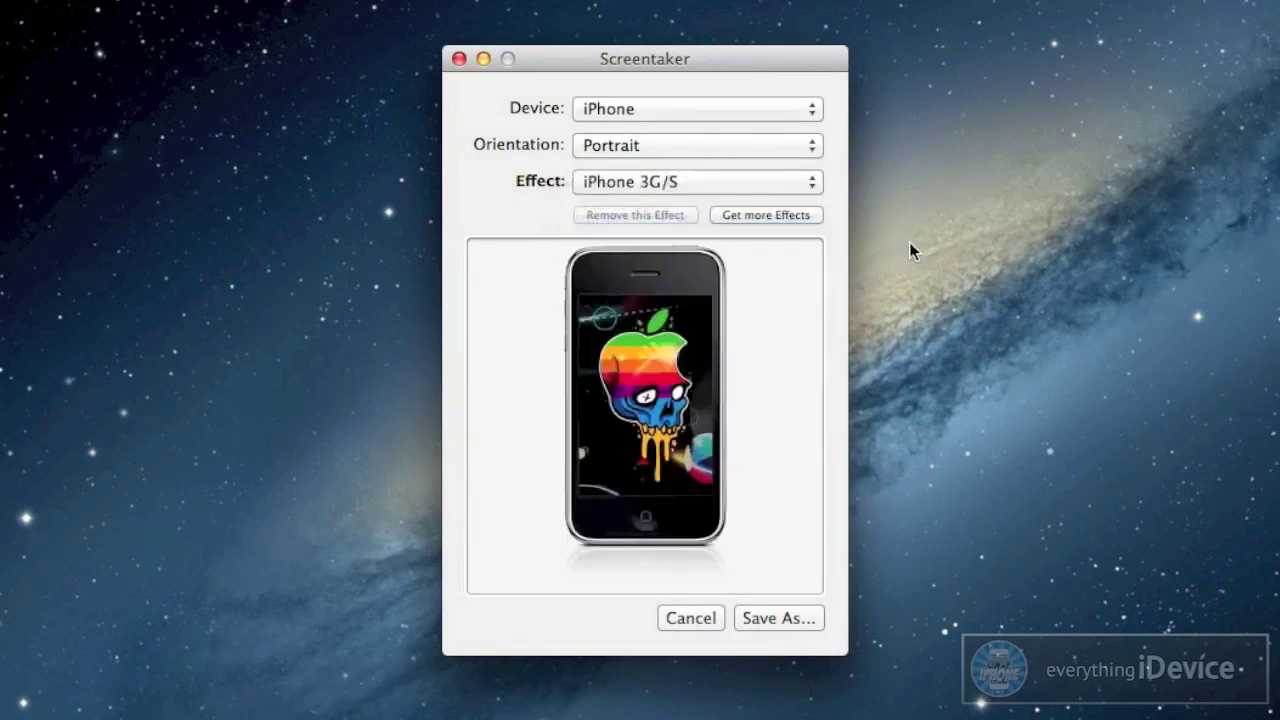
Preview the wallpaper with the iPhone 4 Perspective effect, followed by the iPhone 4 Standing effect
left_click(695, 184)
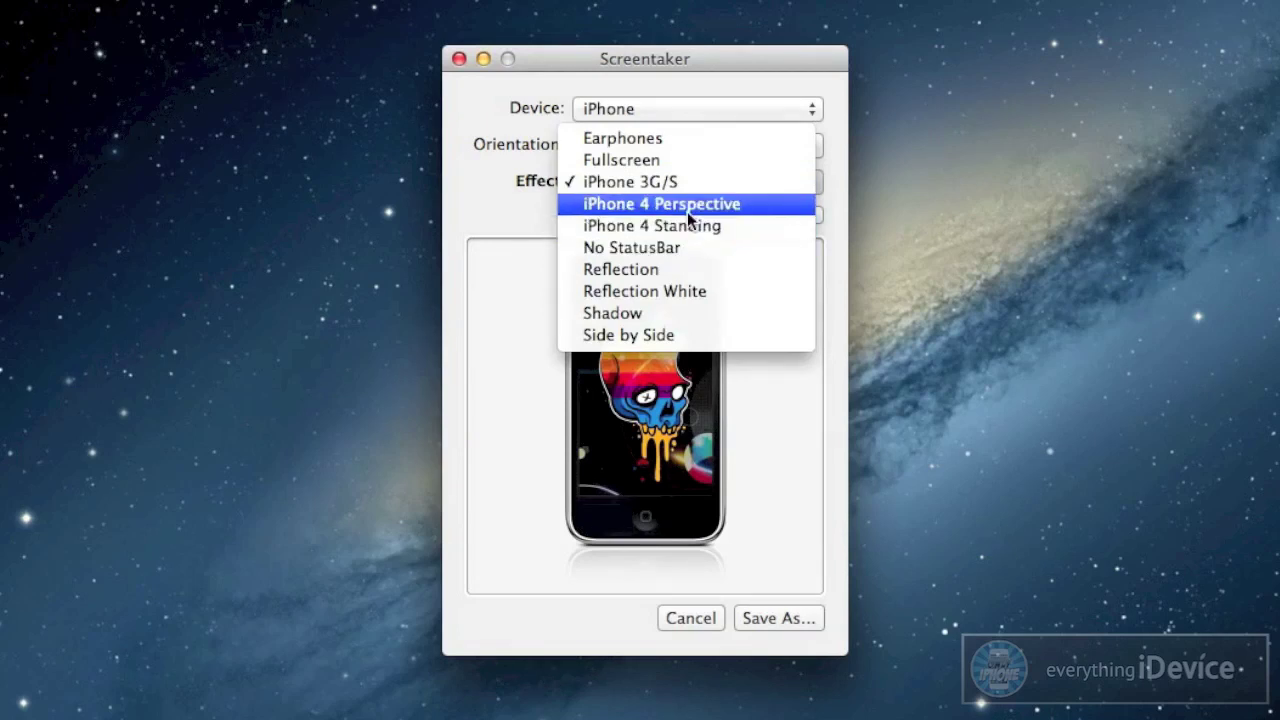
left_click(690, 204)
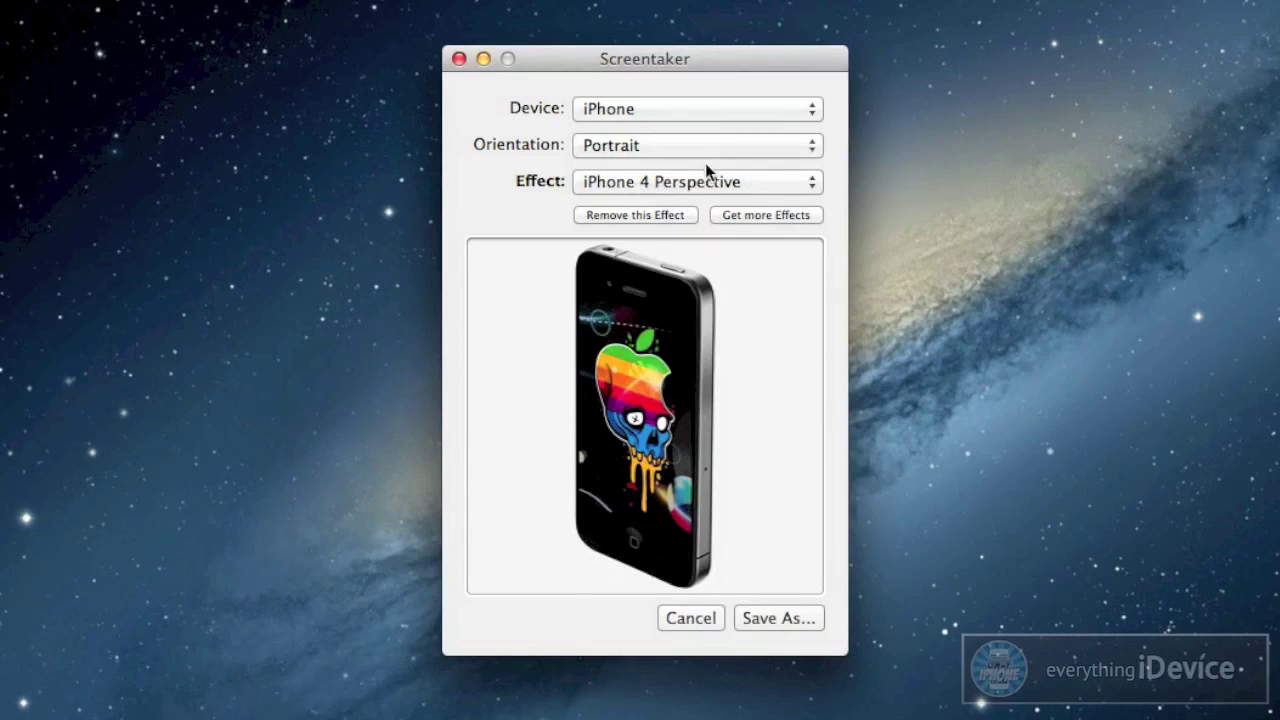
left_click(711, 188)
left_click(716, 204)
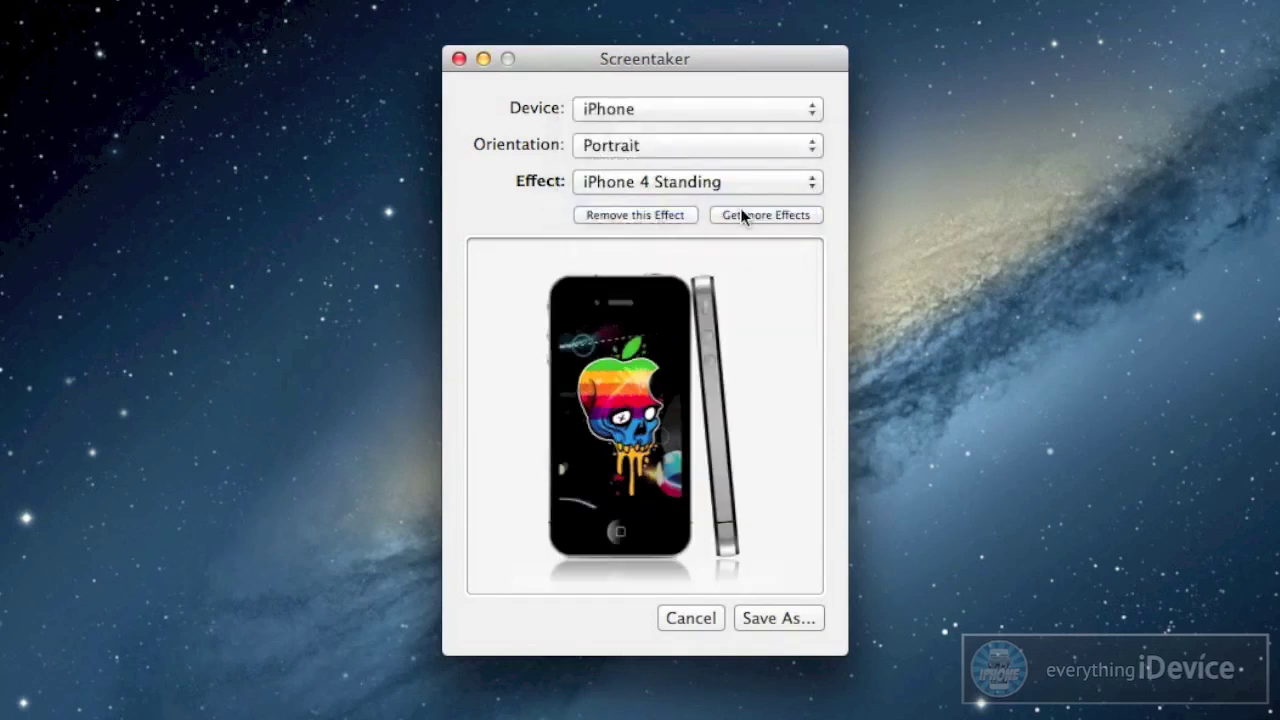
Preview the iPhone wallpaper with the Reflection effect, followed by Reflection White
left_click(688, 185)
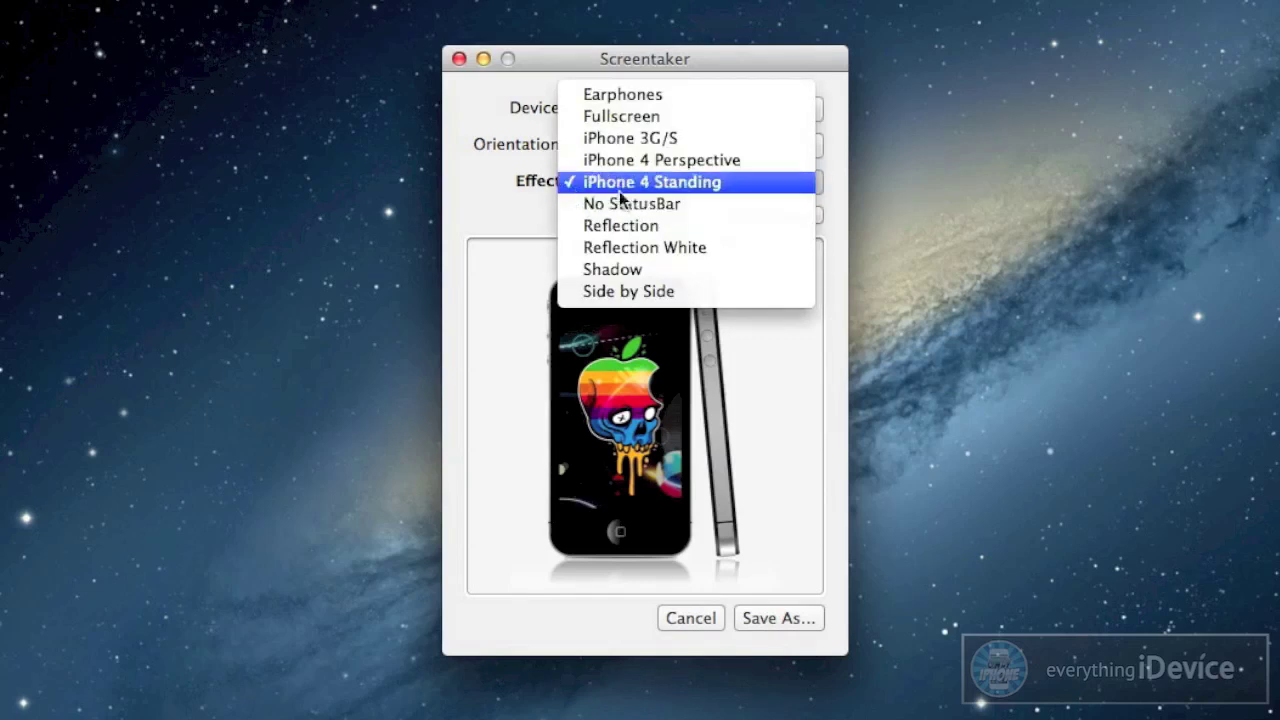
left_click(631, 227)
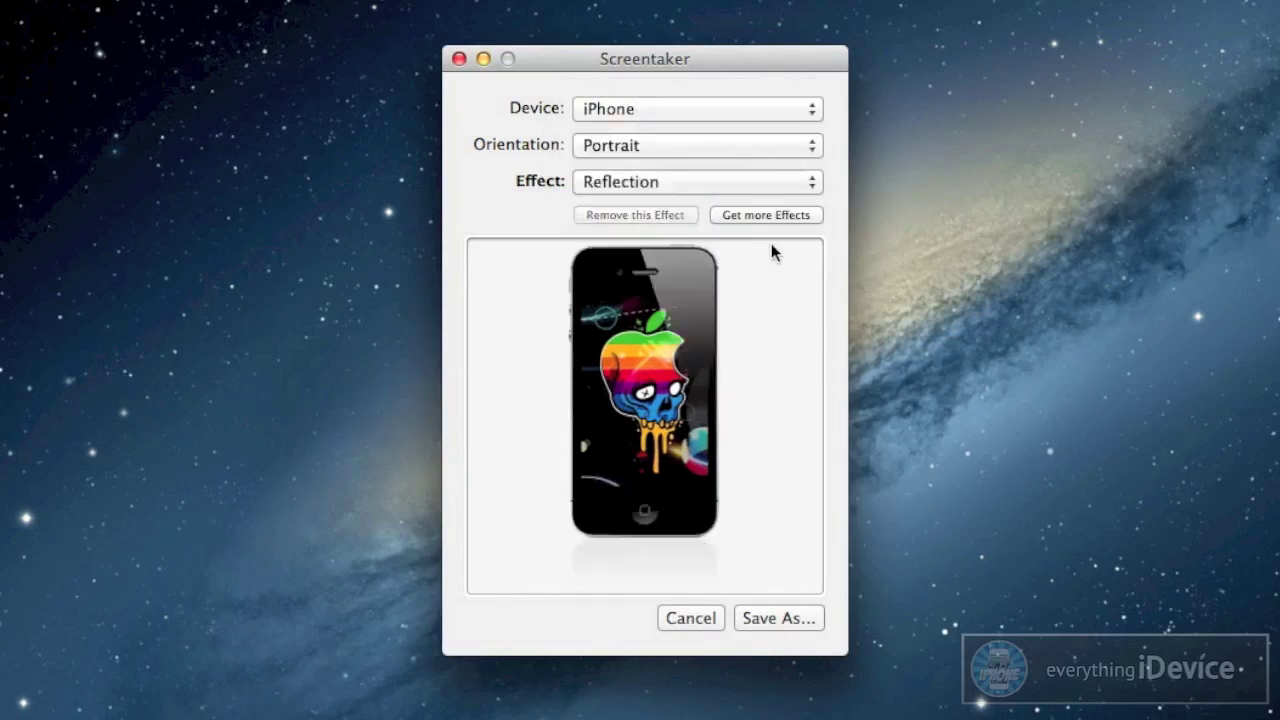
left_click(655, 181)
left_click(665, 203)
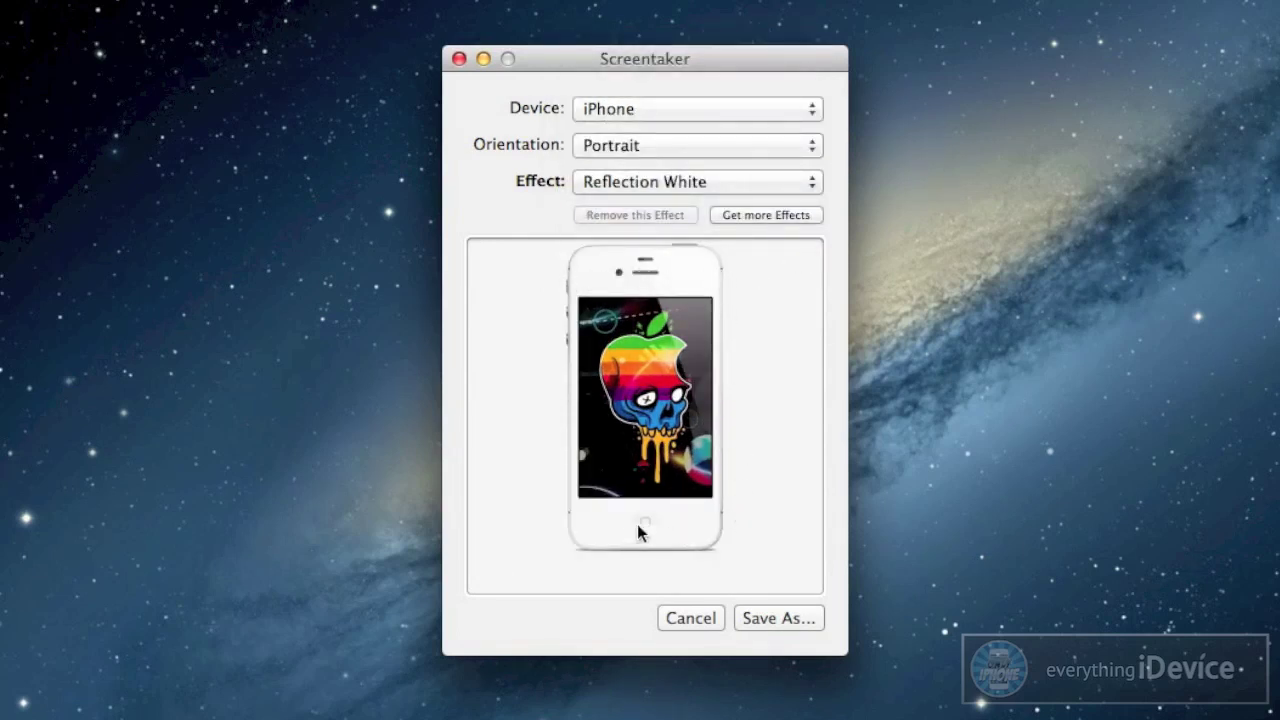
Preview the Shadow effect on the iPhone wallpaper, and apply the Side by Side effect
left_click(601, 181)
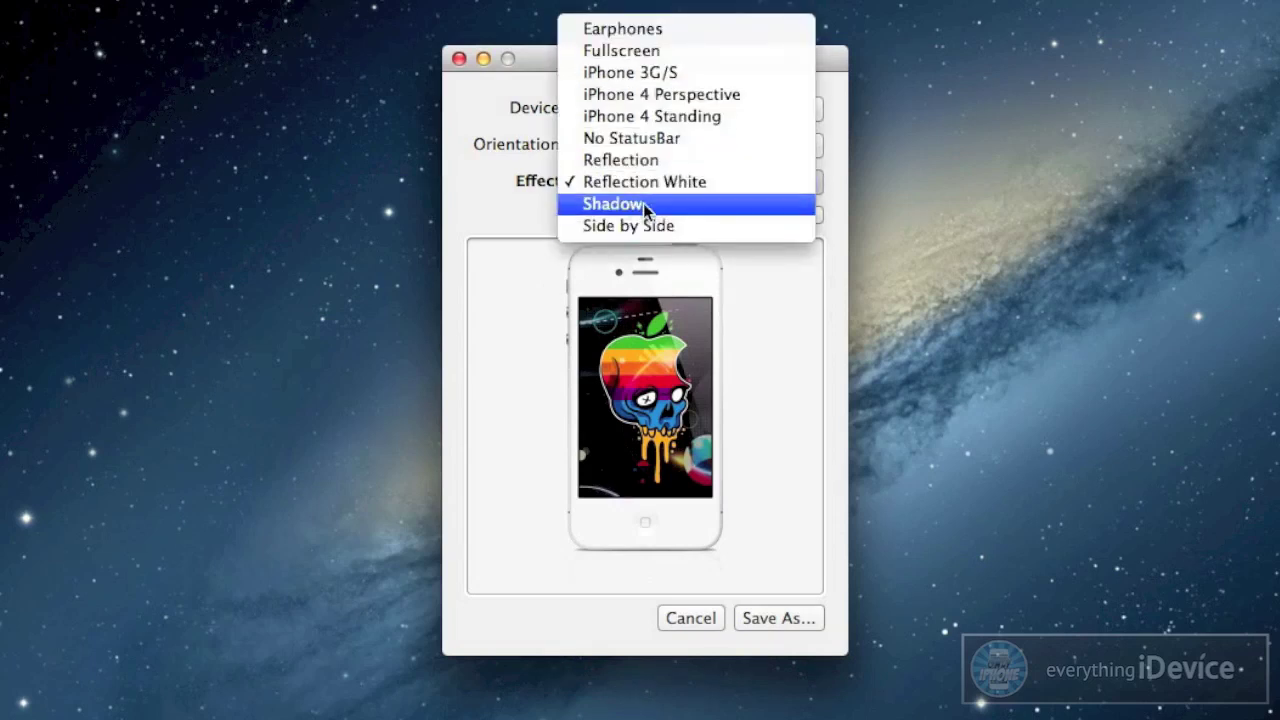
left_click(708, 204)
left_click(632, 184)
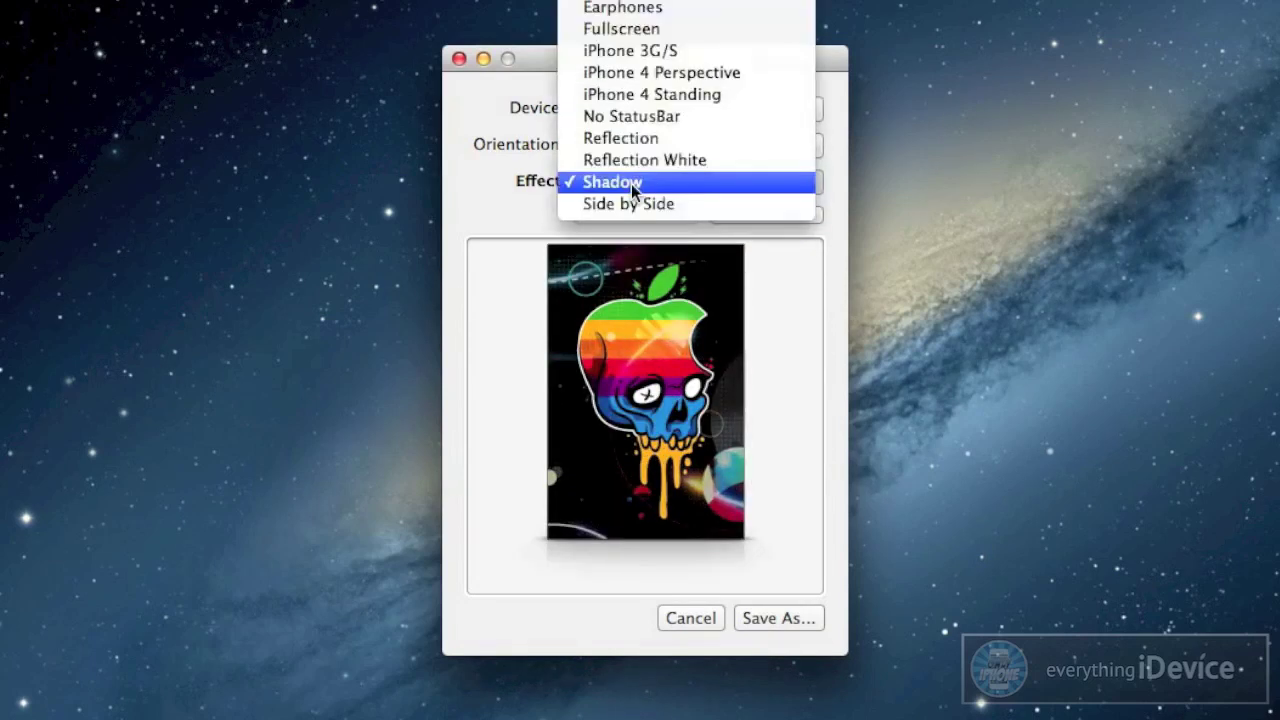
left_click(685, 204)
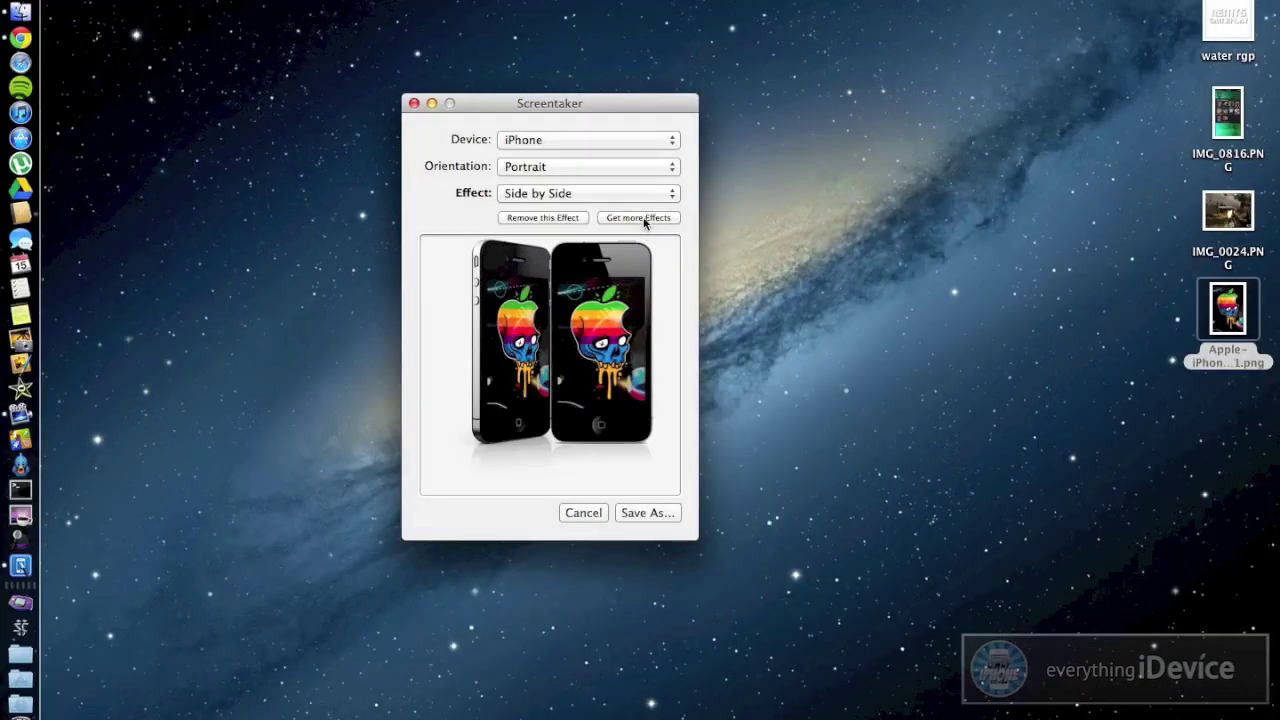
Open the web page offering more Screentaker effects and look through the downloadable effects from Side by Side to iPhone 4 Standing
left_click(640, 218)
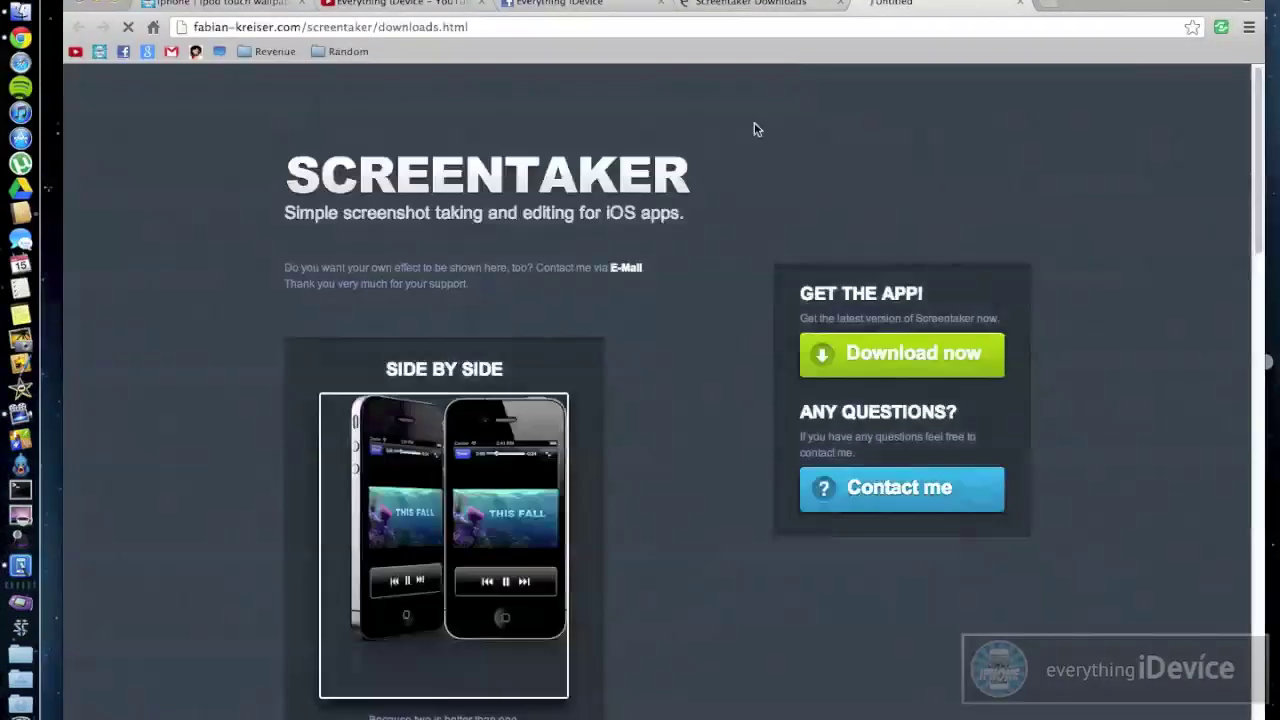
left_click(840, 3)
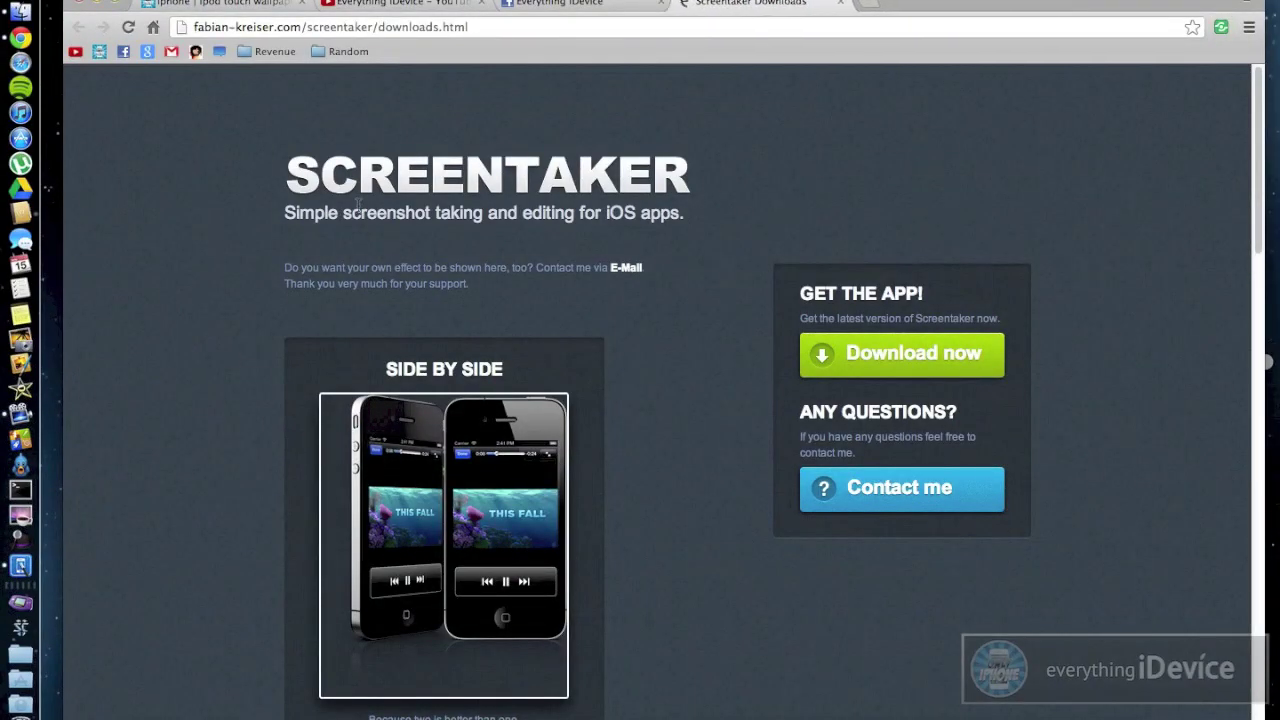
scroll(230, 410, "down", 4)
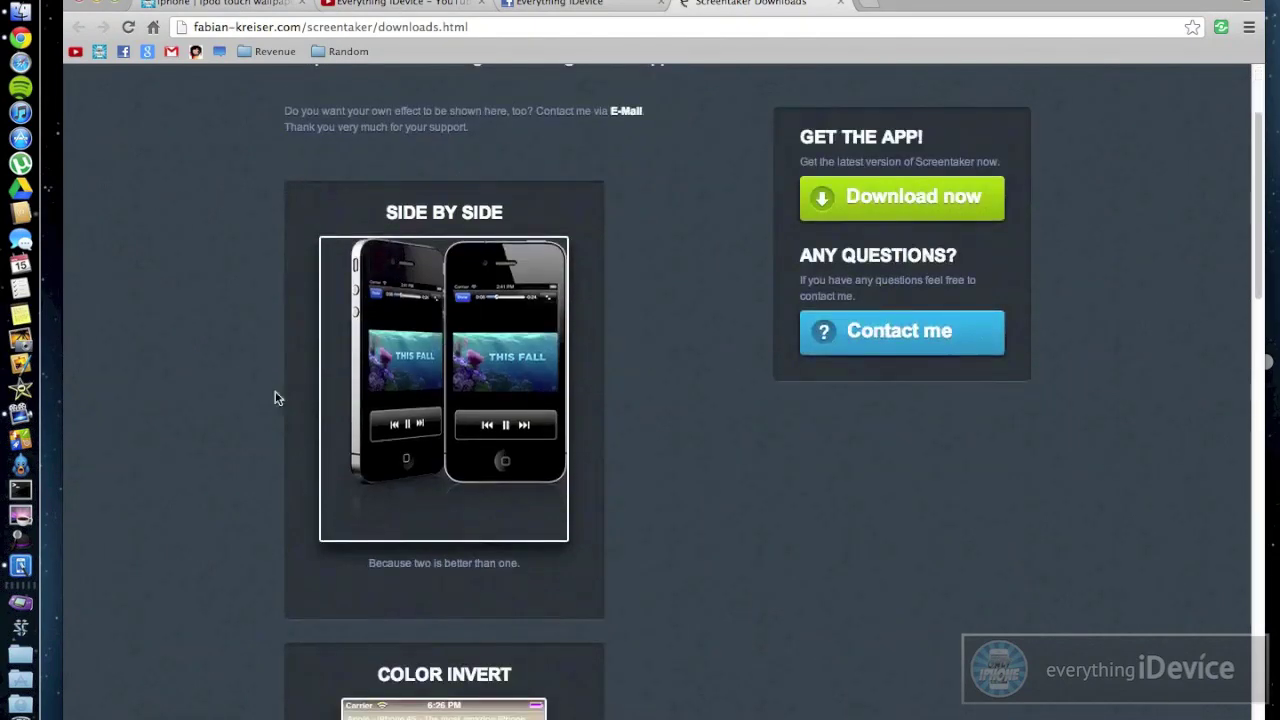
scroll(672, 480, "down", 10)
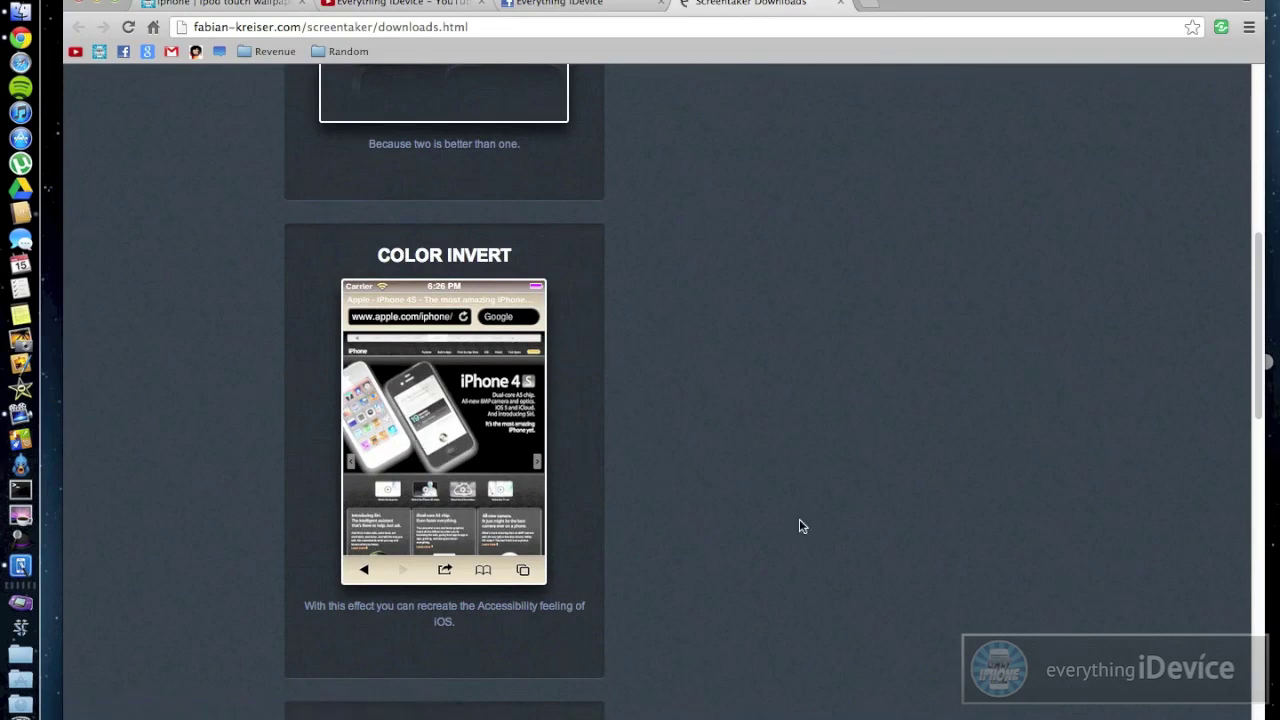
scroll(741, 532, "down", 12)
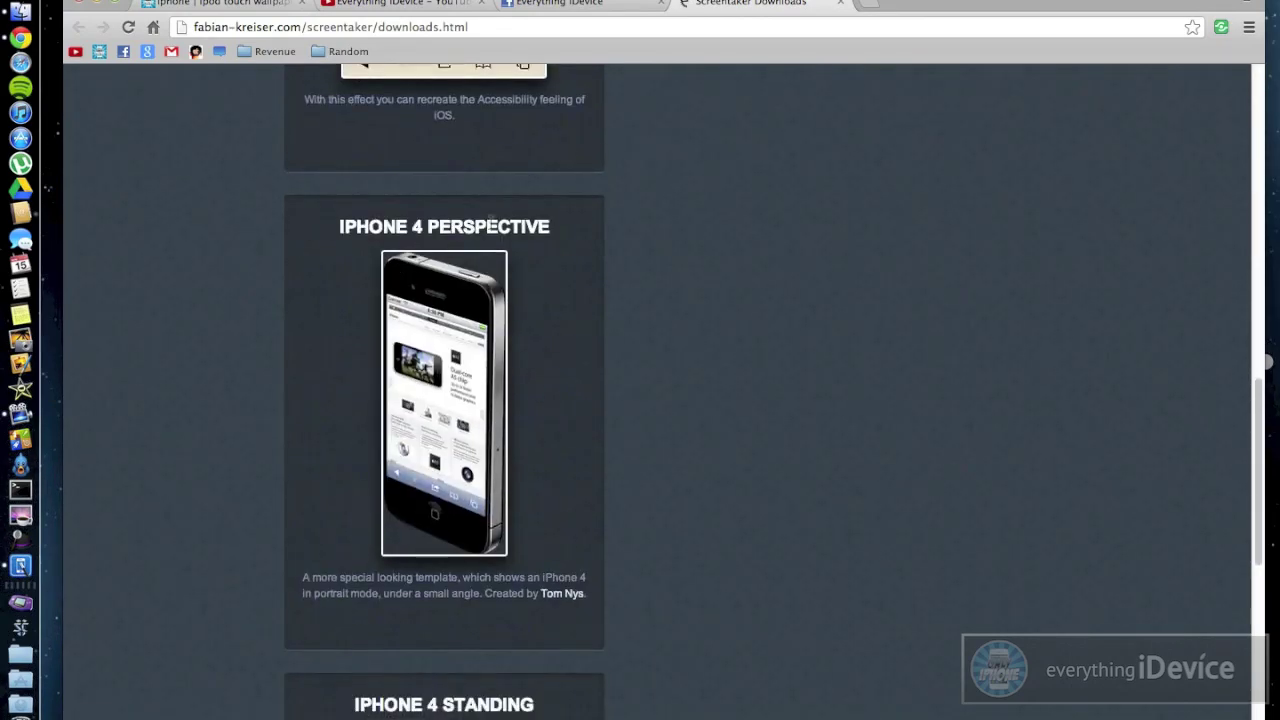
scroll(669, 350, "down", 11)
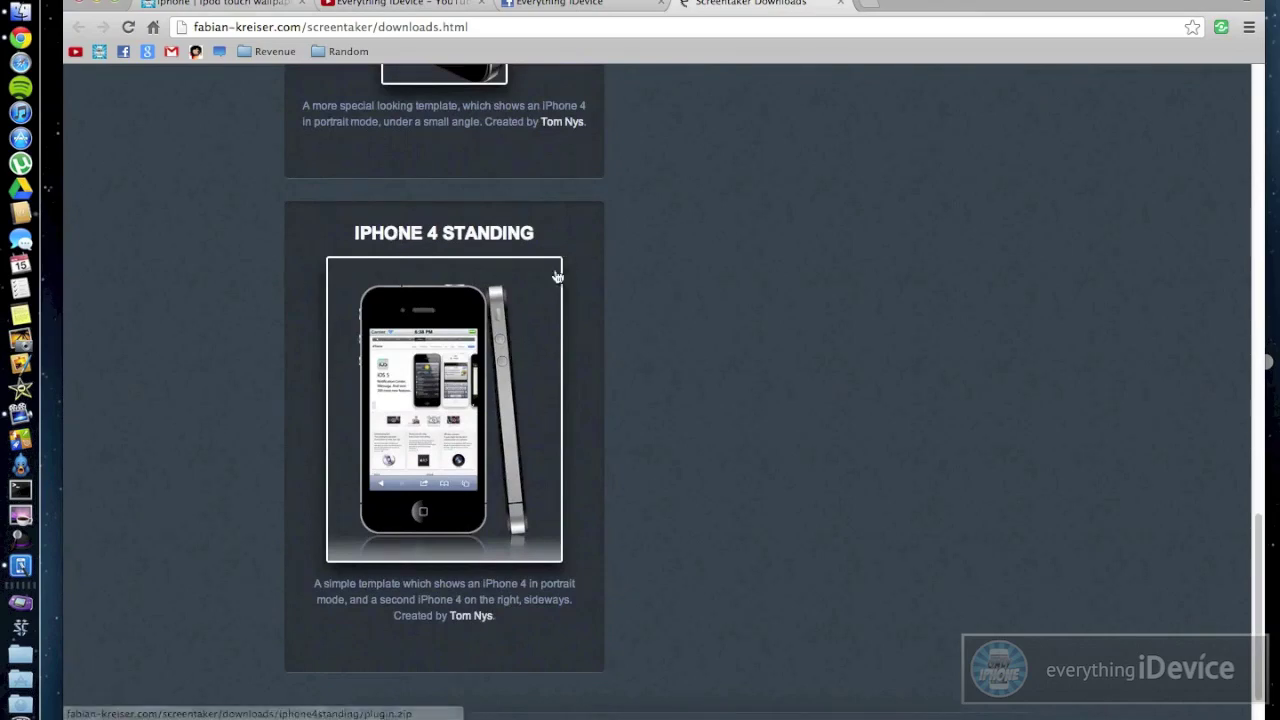
scroll(545, 300, "down", 2)
scroll(540, 314, "up", 20)
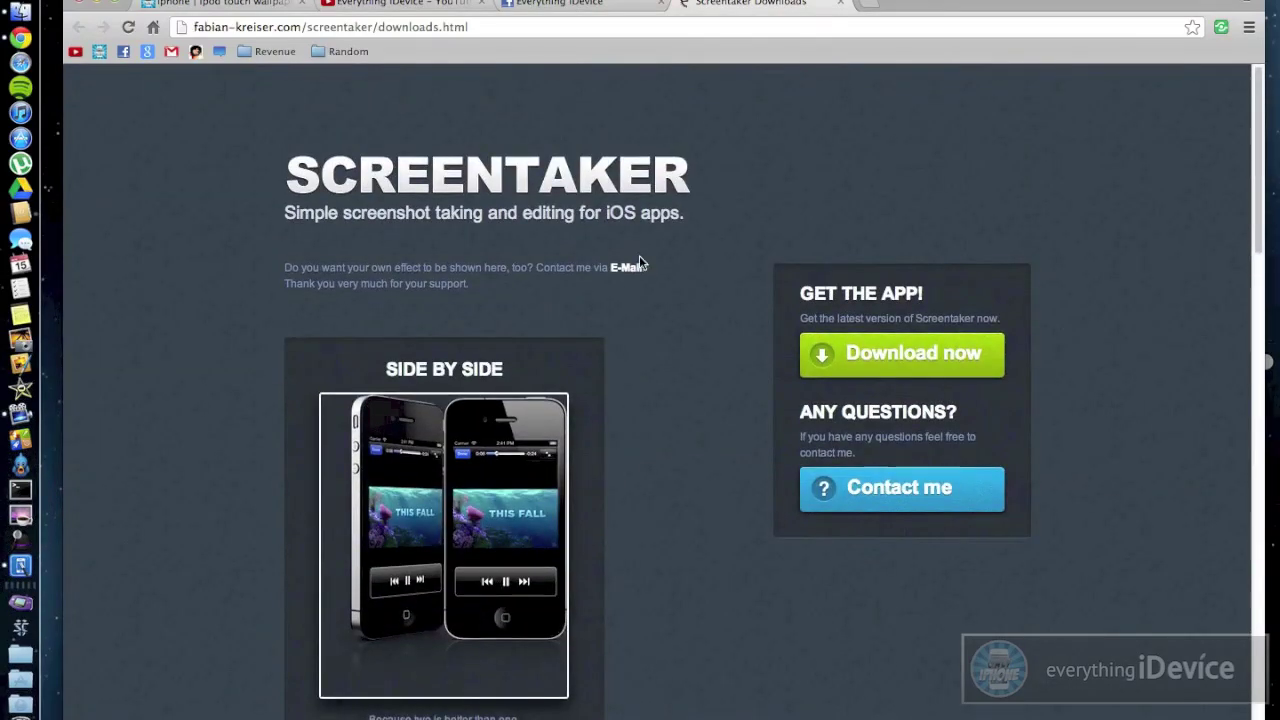
Minimize the browser window and move the Screentaker window into the desktop's upper-left corner to clear the middle of the desktop
left_click(100, 3)
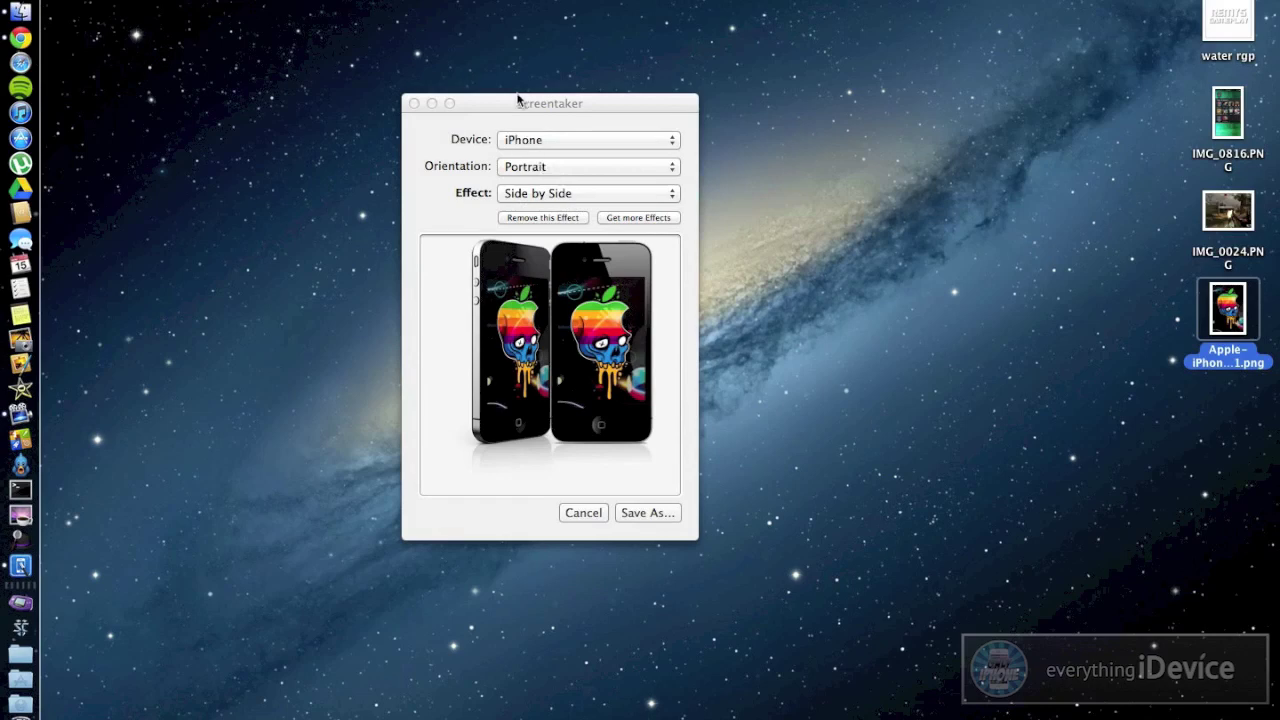
left_click_drag(546, 105, 226, 20)
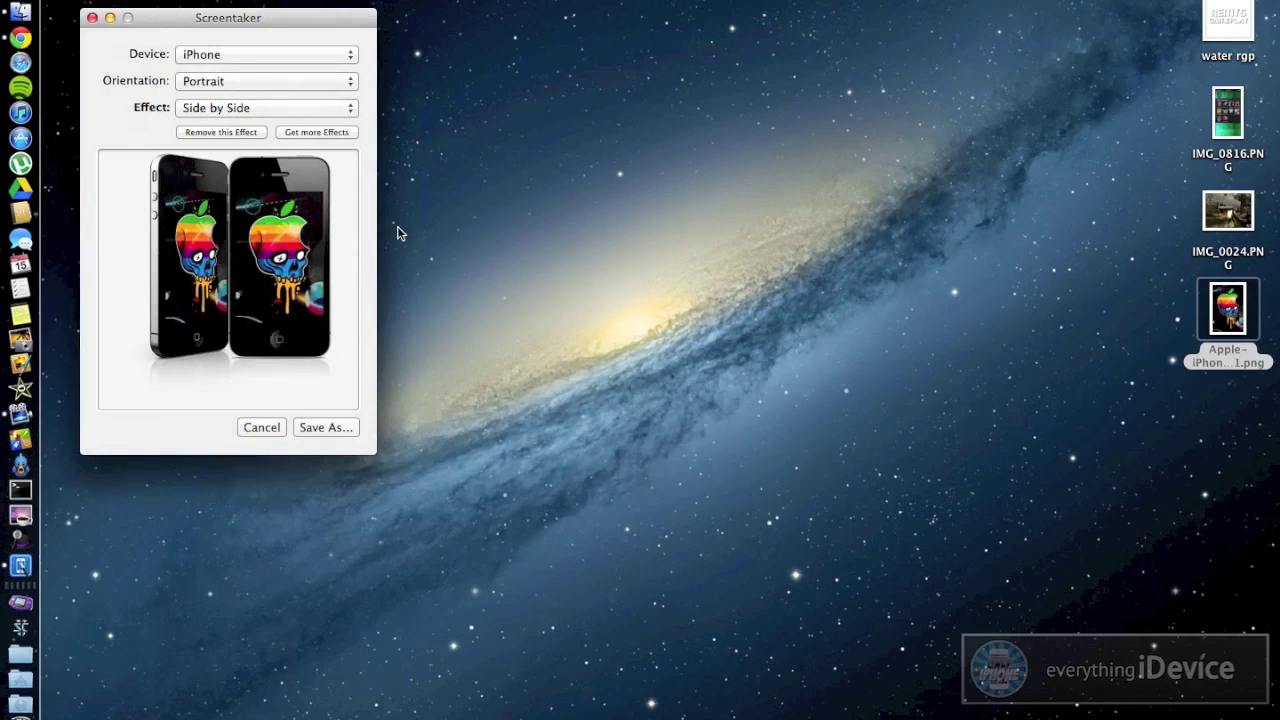
left_click_drag(473, 137, 688, 410)
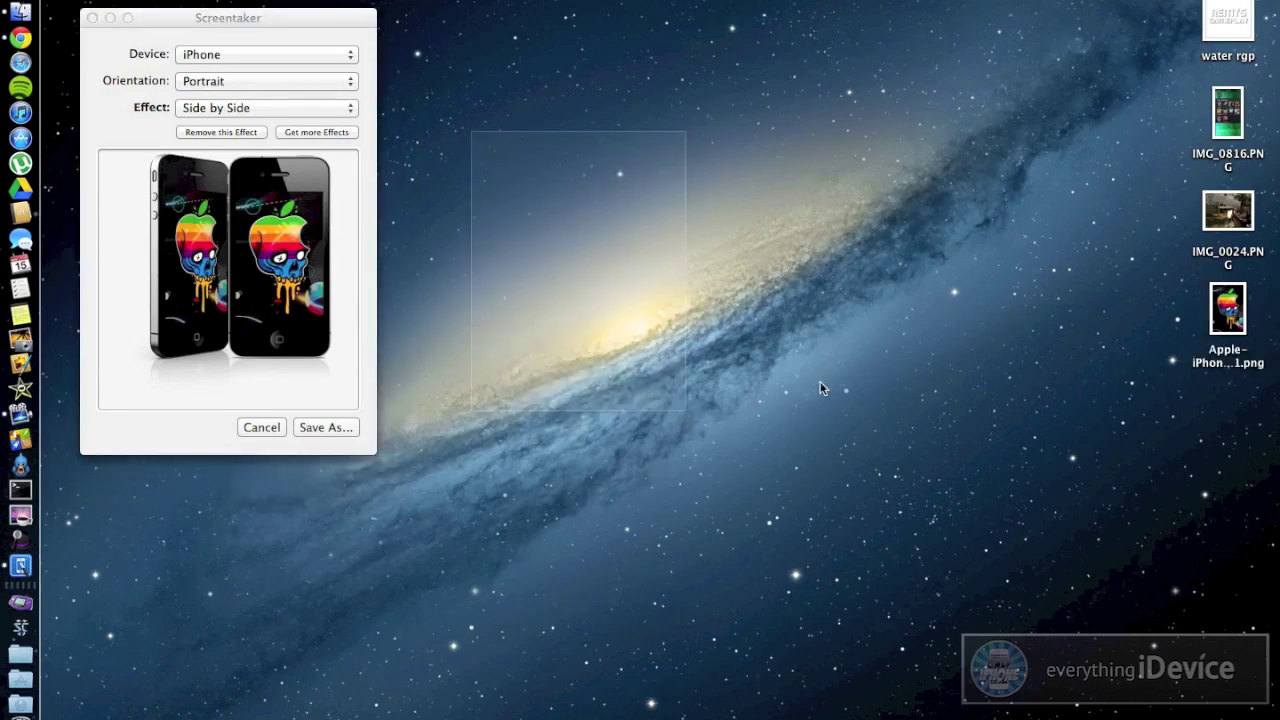